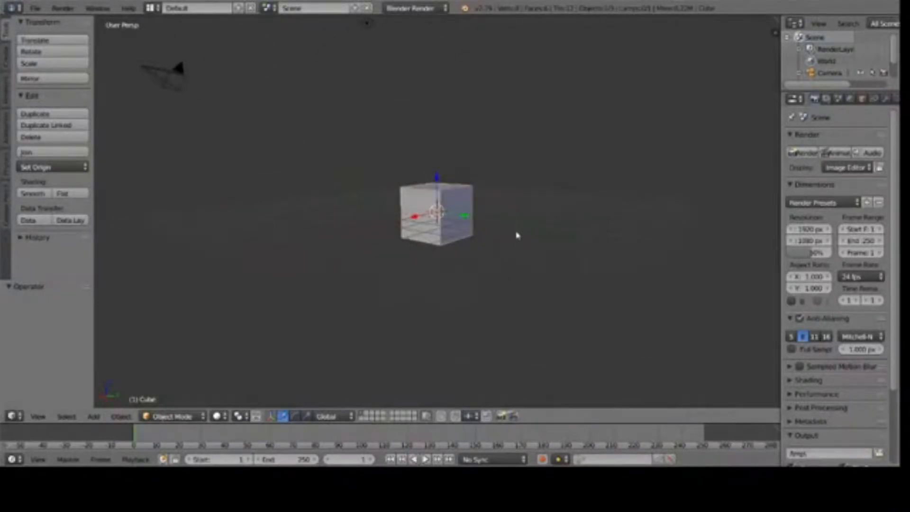
# Step: Move the default cube slightly upward along the Z axis
pyautogui.press('g')
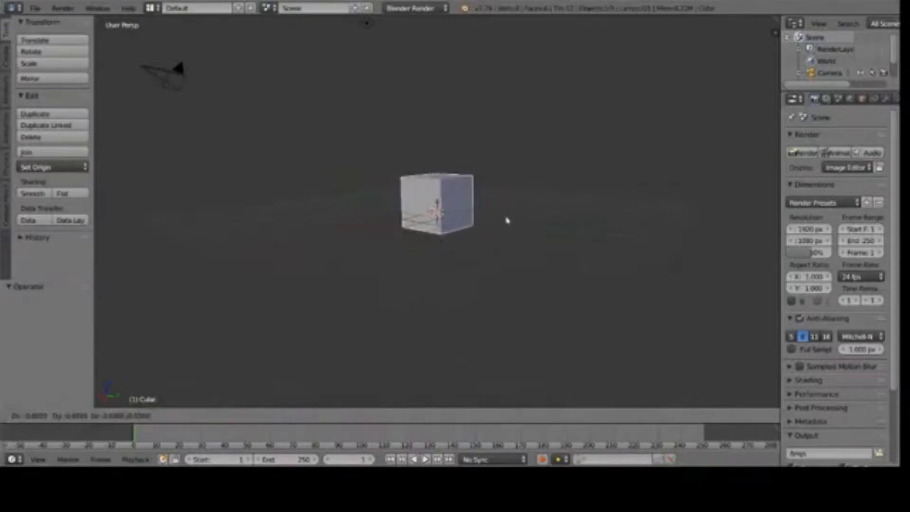
pyautogui.press('y')
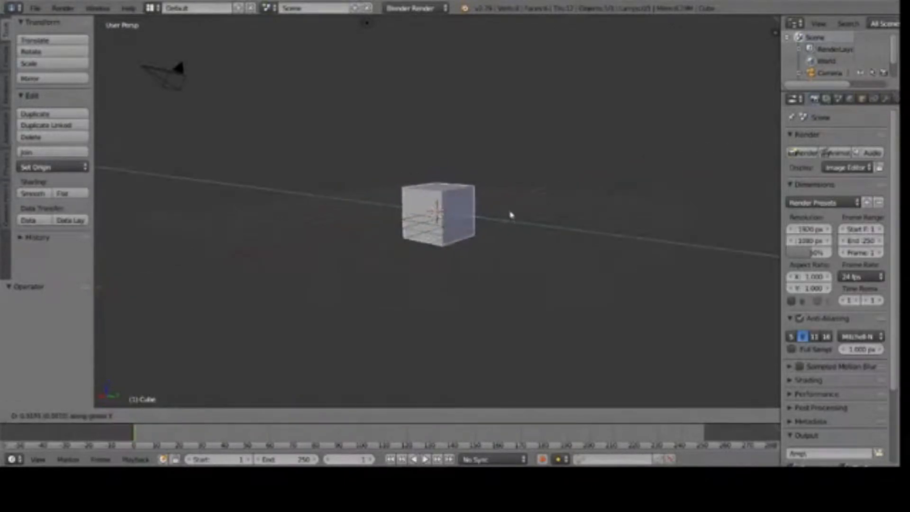
pyautogui.press('z')
pyautogui.click(510, 202)
# Step: In Edit Mode, select one side face of the cube and pull it outward along the Y axis to lengthen the block
pyautogui.moveTo(305, 282); pyautogui.dragTo(476, 275, button='middle')
pyautogui.click(172, 416)
pyautogui.click(162, 387)
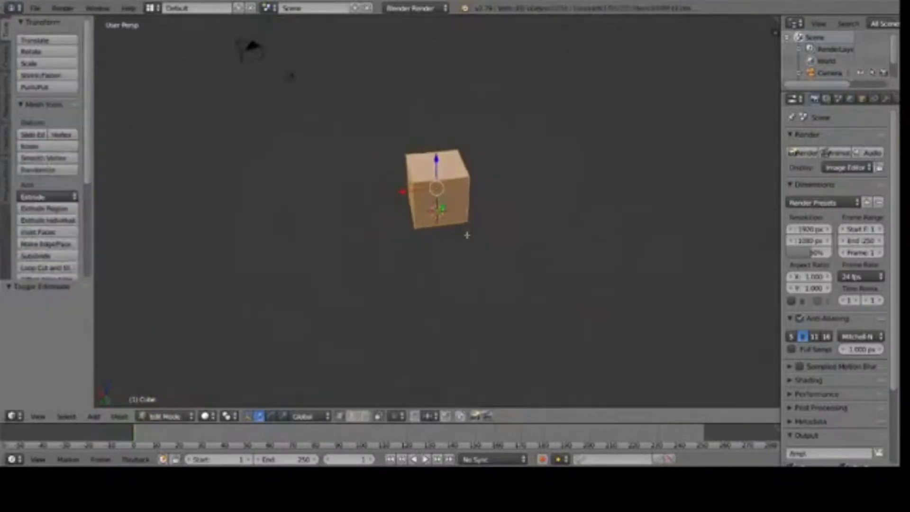
pyautogui.rightClick(467, 221)
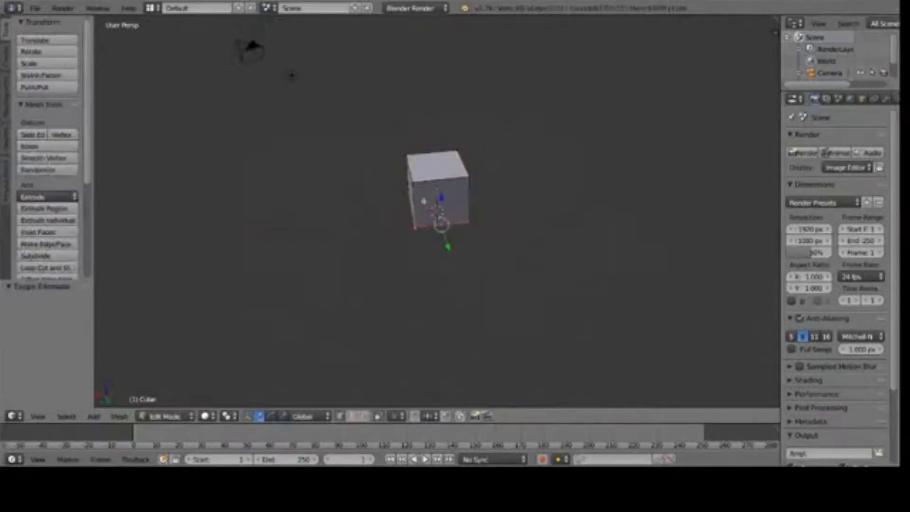
pyautogui.keyDown('shift'); pyautogui.rightClick(467, 177); pyautogui.keyUp('shift')
pyautogui.moveTo(513, 303); pyautogui.dragTo(563, 297, button='middle')
pyautogui.press('g')
pyautogui.press('x')
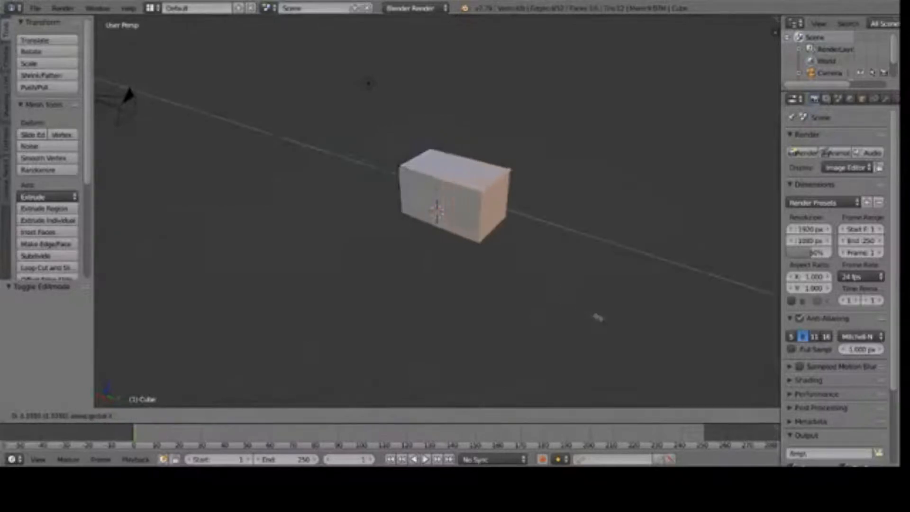
pyautogui.click(646, 337)
# Step: Return to Object Mode and move the lengthened block about 1.66 units along the Y axis
pyautogui.moveTo(614, 276); pyautogui.dragTo(432, 291, button='middle')
pyautogui.press('Tab')
pyautogui.press('g')
pyautogui.press('z')
pyautogui.press('y')
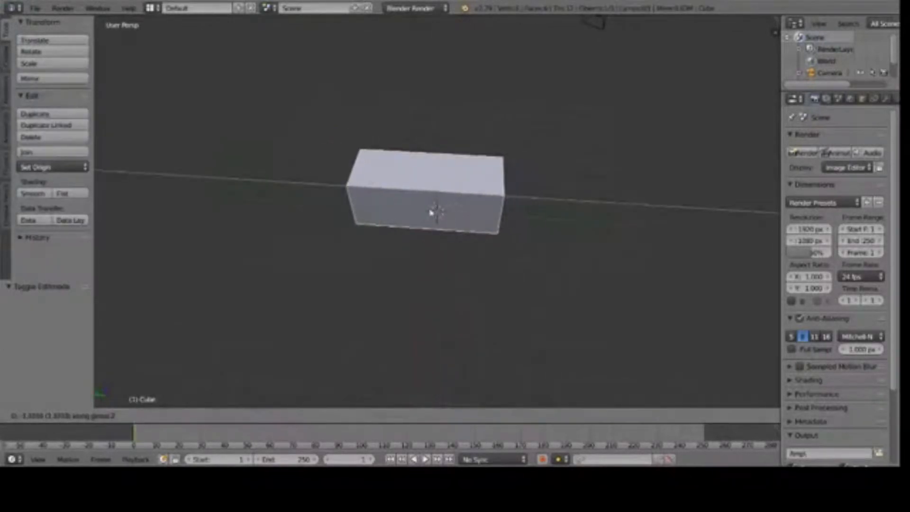
pyautogui.click(437, 214)
# Step: Shift the block by about -0.18 units along the Y axis
pyautogui.moveTo(593, 283); pyautogui.dragTo(396, 298, button='middle')
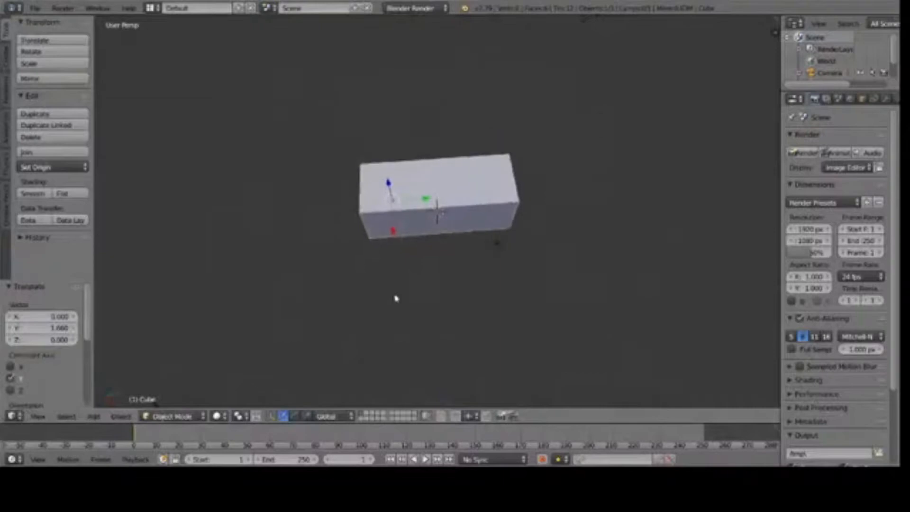
pyautogui.press('g')
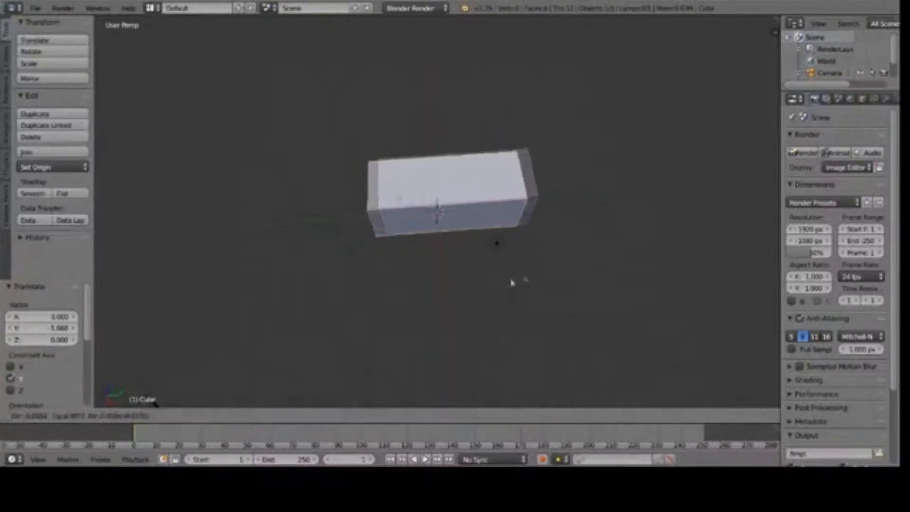
pyautogui.press('y')
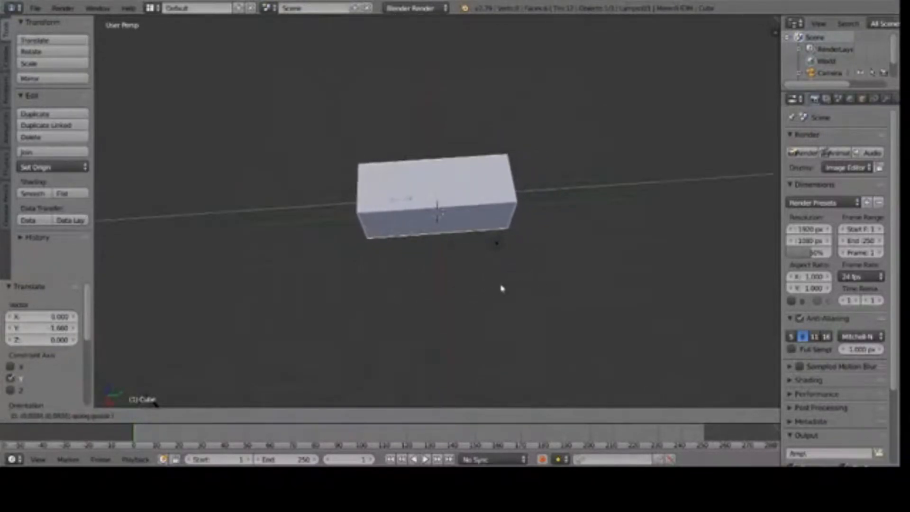
pyautogui.click(498, 287)
# Step: In Edit Mode, select a long side face and move it about -2.77 units along the X axis to widen the block
pyautogui.moveTo(498, 286); pyautogui.dragTo(445, 280, button='middle')
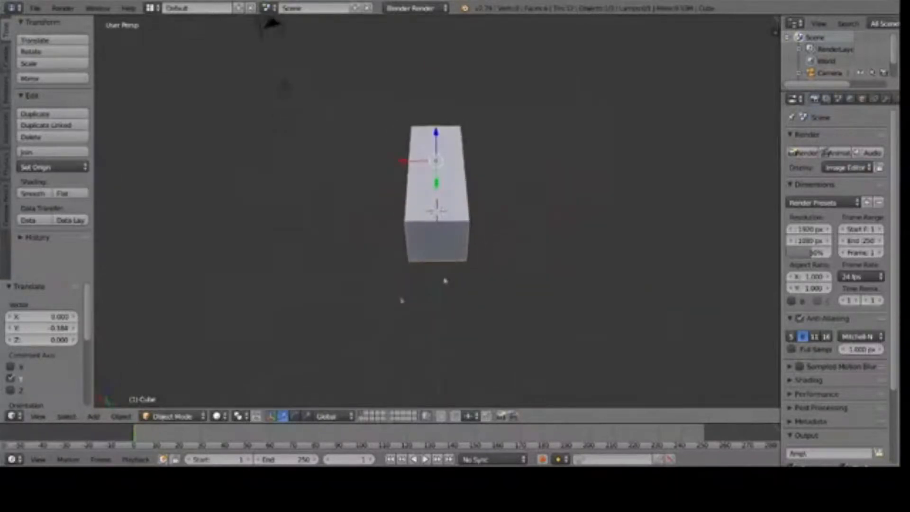
pyautogui.click(173, 416)
pyautogui.click(171, 389)
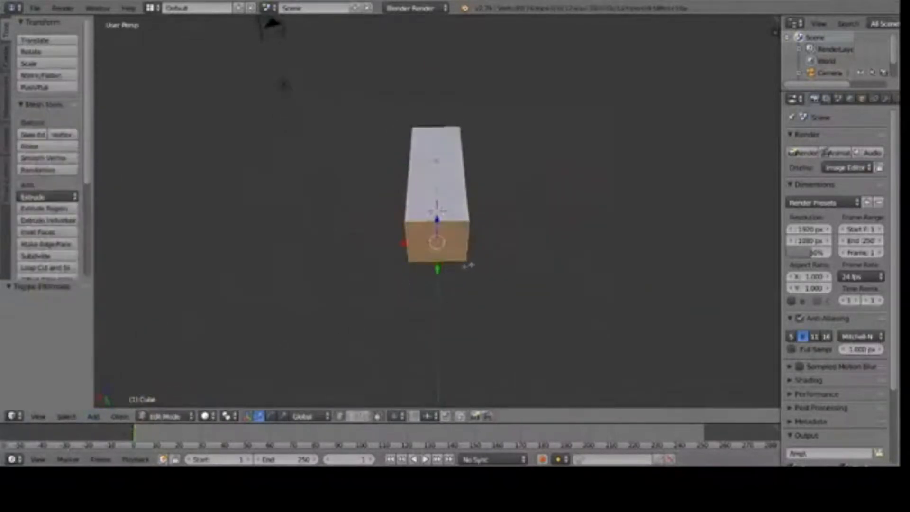
pyautogui.keyDown('shift'); pyautogui.rightClick(413, 224); pyautogui.keyUp('shift')
pyautogui.moveTo(533, 254); pyautogui.dragTo(471, 270, button='middle')
pyautogui.moveTo(379, 274); pyautogui.dragTo(368, 284)
# Step: Shift the widened block along the X axis in Object Mode
pyautogui.moveTo(379, 282); pyautogui.dragTo(592, 273, button='middle')
pyautogui.keyDown('shift'); pyautogui.rightClick(322, 234); pyautogui.keyUp('shift')
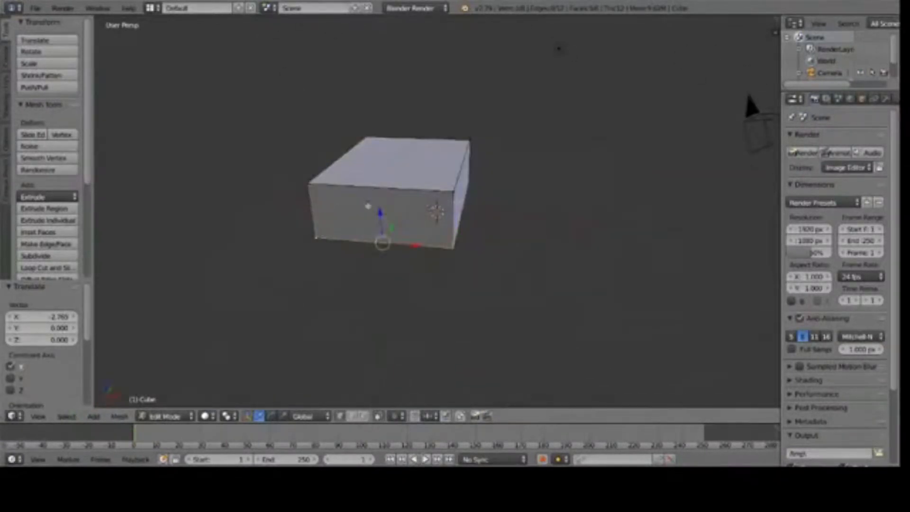
pyautogui.keyDown('shift'); pyautogui.rightClick(318, 190); pyautogui.keyUp('shift')
pyautogui.moveTo(572, 254); pyautogui.dragTo(487, 319, button='middle')
pyautogui.press('g')
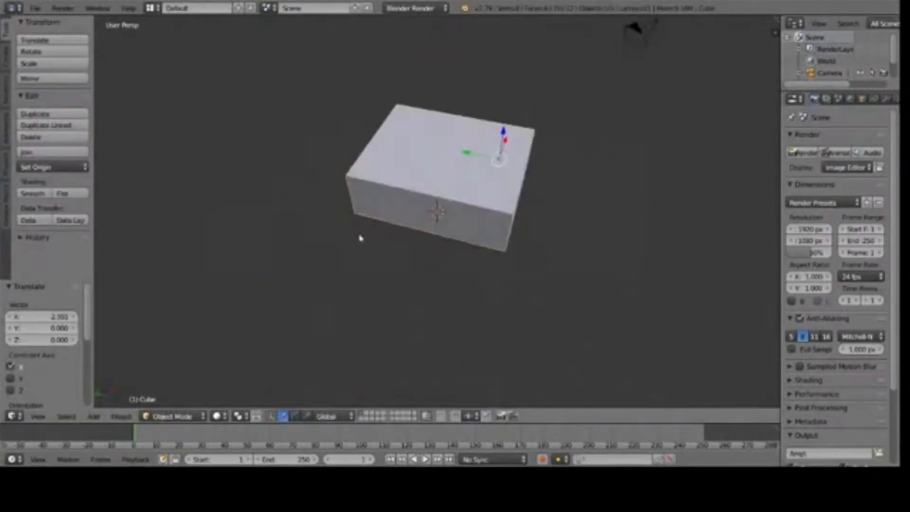
# Step: Subdivide the upper and lower edges of the block's end face and connect their midpoints with a vertical edge
pyautogui.keyDown('shift'); pyautogui.moveTo(359, 237); pyautogui.dragTo(401, 239, button='middle'); pyautogui.keyUp('shift')
pyautogui.scroll(2, 354, 293)
pyautogui.moveTo(453, 299); pyautogui.dragTo(337, 270, button='middle')
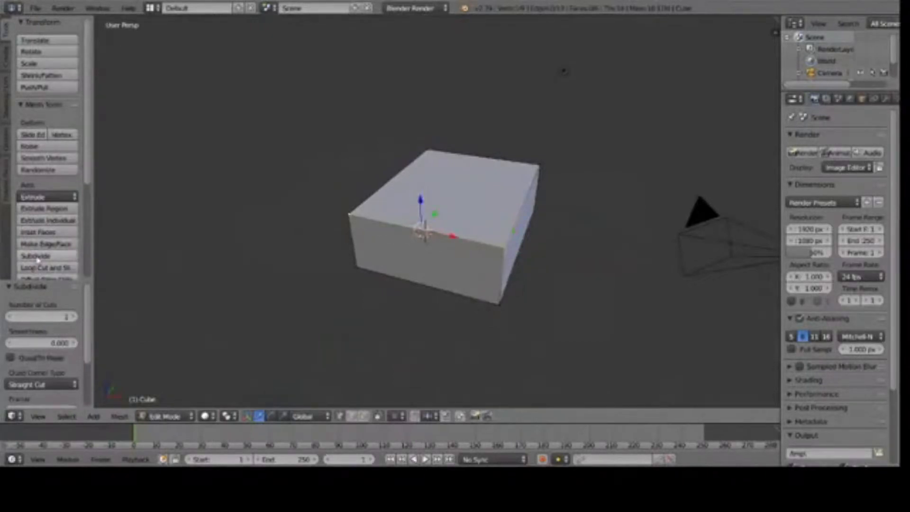
pyautogui.press('f')
# Step: Extrude one half of the split end face outward about 1.8 units
pyautogui.moveTo(503, 360)
pyautogui.mouseDown(button='middle')
pyautogui.moveTo(443, 361)
pyautogui.moveTo(440, 317)
pyautogui.moveTo(420, 337)
pyautogui.mouseUp(button='middle')
pyautogui.press('e')
pyautogui.click(549, 373)
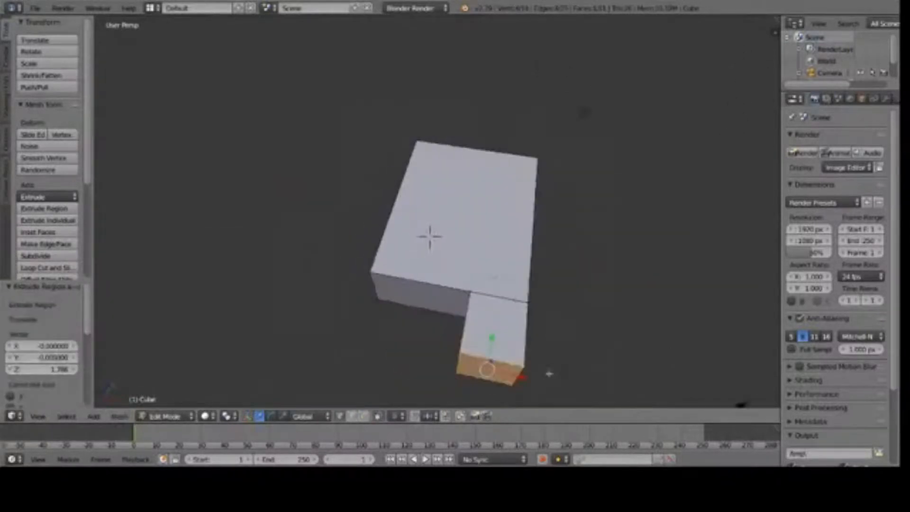
# Step: Widen the model by moving its long side face outward, and shift the whole object along the X axis in Object Mode
pyautogui.moveTo(549, 373); pyautogui.dragTo(482, 365, button='middle')
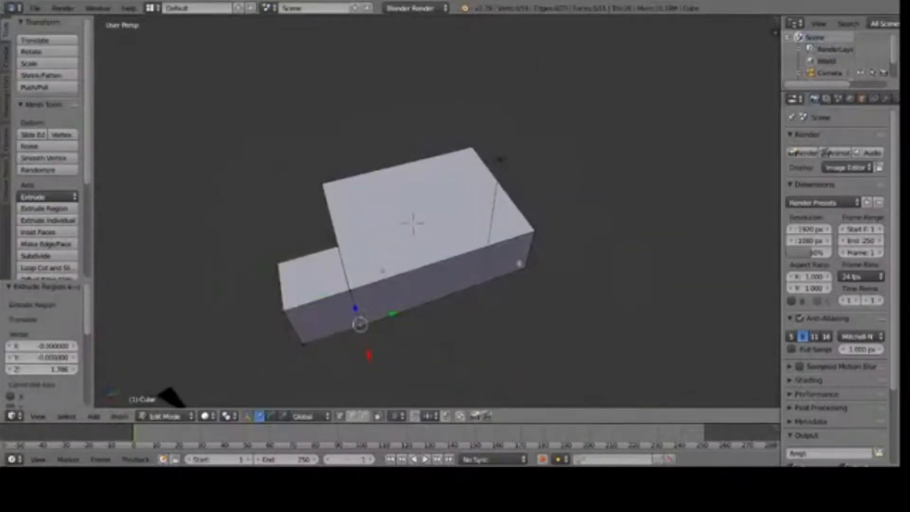
pyautogui.keyDown('shift'); pyautogui.rightClick(360, 294); pyautogui.keyUp('shift')
pyautogui.press('Tab')
pyautogui.press('g')
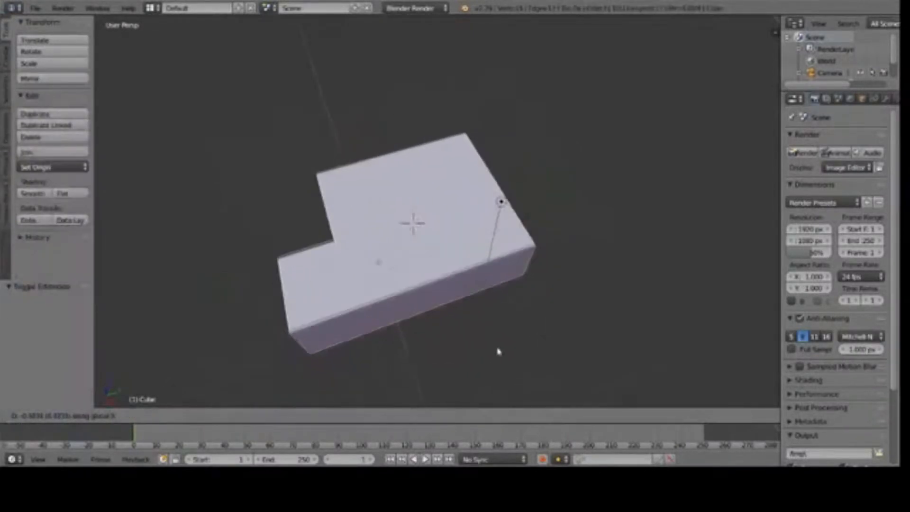
pyautogui.click(486, 337)
# Step: In Edit Mode, select the bottom edge of the long flat side face and subdivide it with one cut
pyautogui.moveTo(458, 353)
pyautogui.mouseDown(button='middle')
pyautogui.moveTo(551, 313)
pyautogui.moveTo(493, 345)
pyautogui.moveTo(437, 358)
pyautogui.moveTo(489, 340)
pyautogui.moveTo(464, 346)
pyautogui.mouseUp(button='middle')
pyautogui.click(173, 416)
pyautogui.click(171, 389)
pyautogui.rightClick(536, 296)
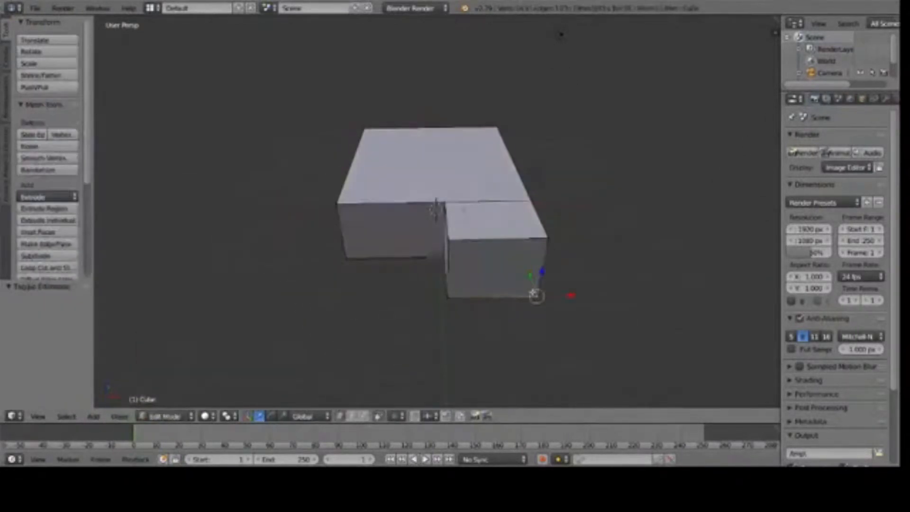
pyautogui.moveTo(560, 34); pyautogui.dragTo(504, 51, button='middle')
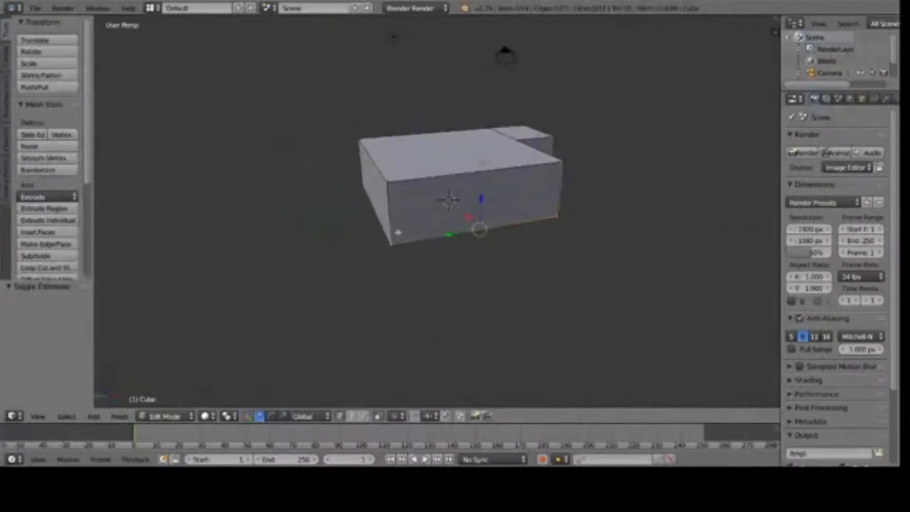
pyautogui.keyDown('shift'); pyautogui.rightClick(554, 173); pyautogui.keyUp('shift')
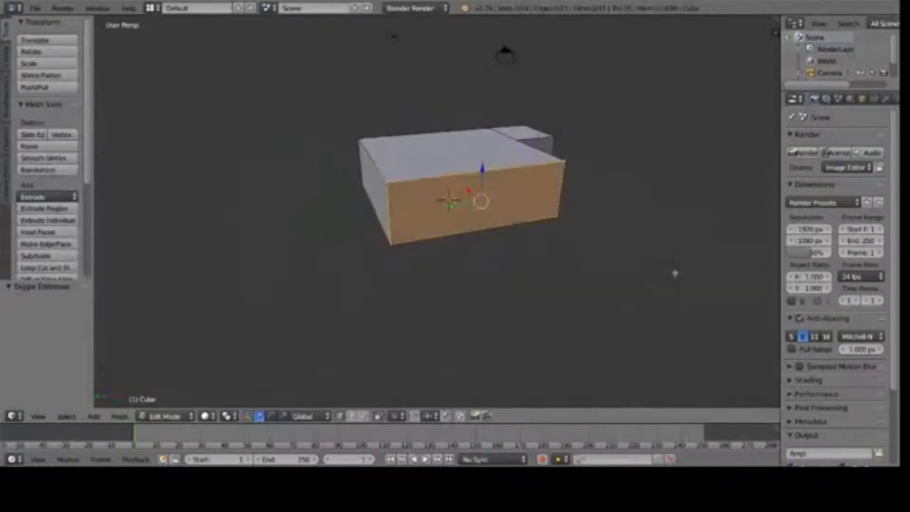
pyautogui.moveTo(505, 53); pyautogui.dragTo(579, 41, button='middle')
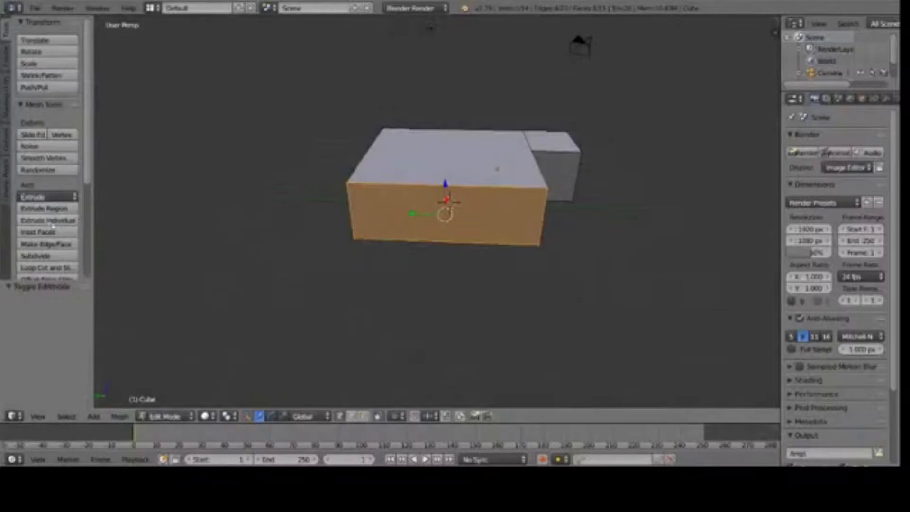
pyautogui.rightClick(353, 239)
pyautogui.keyDown('shift'); pyautogui.rightClick(537, 244); pyautogui.keyUp('shift')
pyautogui.click(46, 255)
# Step: Subdivide the face's top edge and the half edges, and connect opposite points to divide the face into four vertical panels
pyautogui.rightClick(538, 188)
pyautogui.rightClick(444, 185)
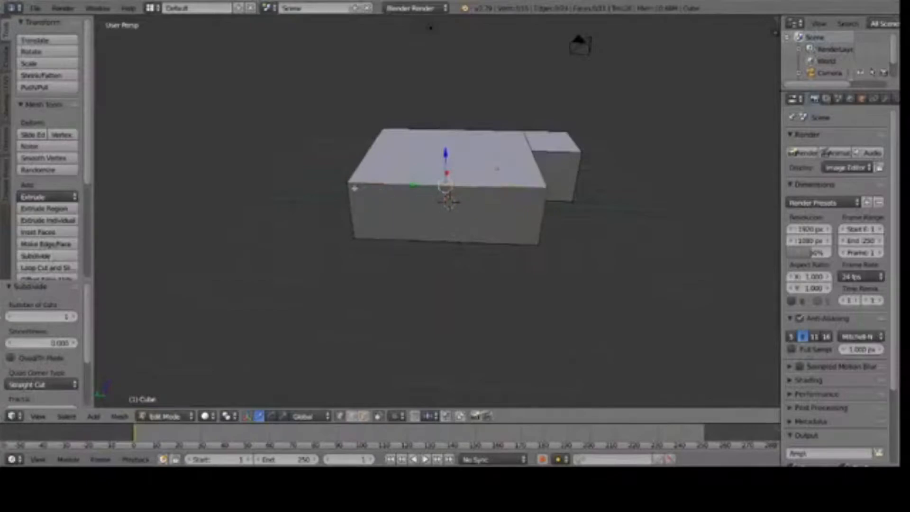
pyautogui.rightClick(441, 238)
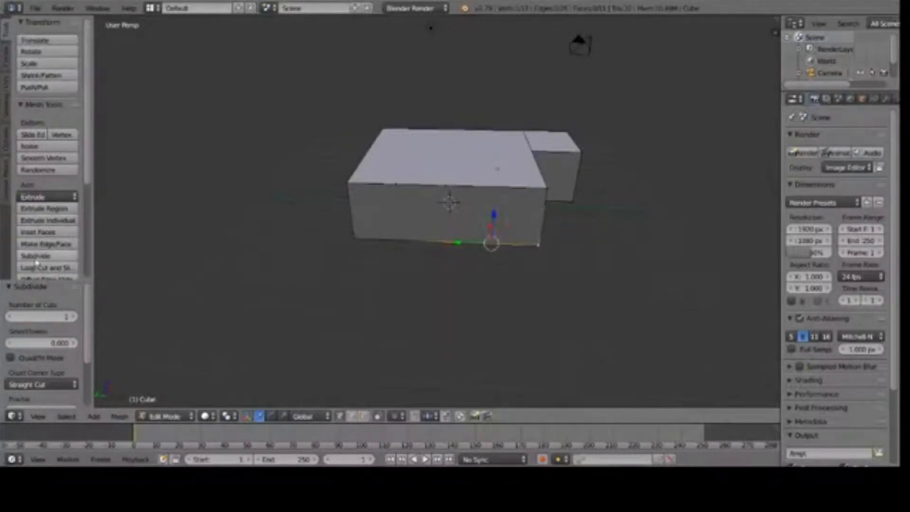
pyautogui.rightClick(539, 199)
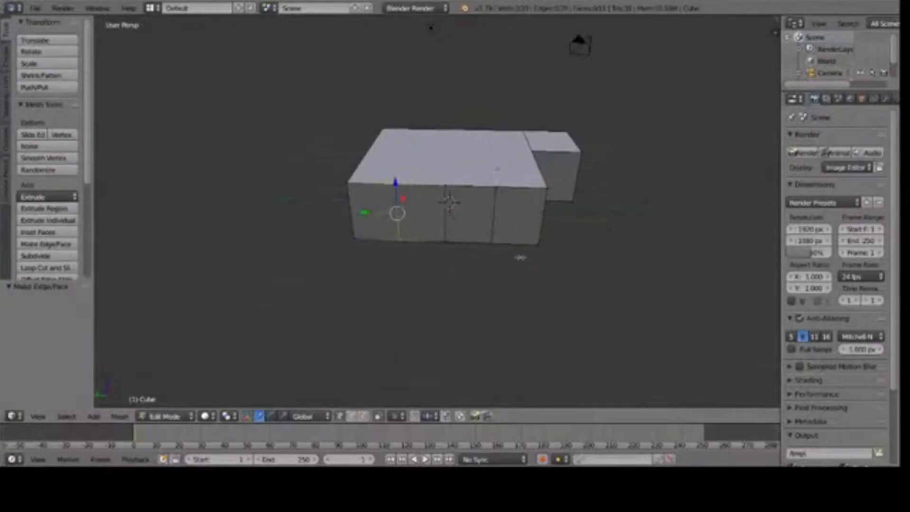
# Step: Extrude the end panel nearest the existing protrusion outward about 2.7 units
pyautogui.moveTo(519, 258); pyautogui.dragTo(566, 322, button='middle')
pyautogui.press('e')
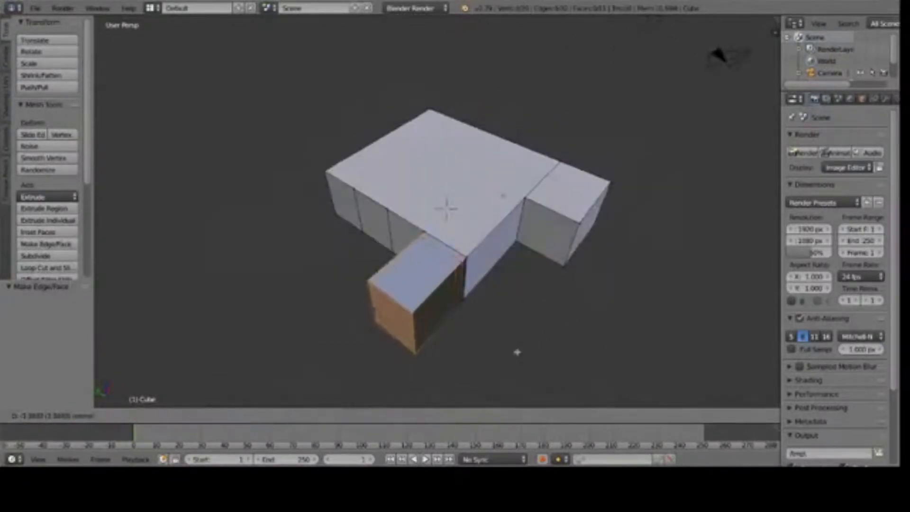
pyautogui.click(503, 357)
# Step: Select the corners of the new extrusion's end face and scale the face down to taper the arm
pyautogui.moveTo(503, 357); pyautogui.dragTo(563, 314, button='middle')
pyautogui.rightClick(536, 278)
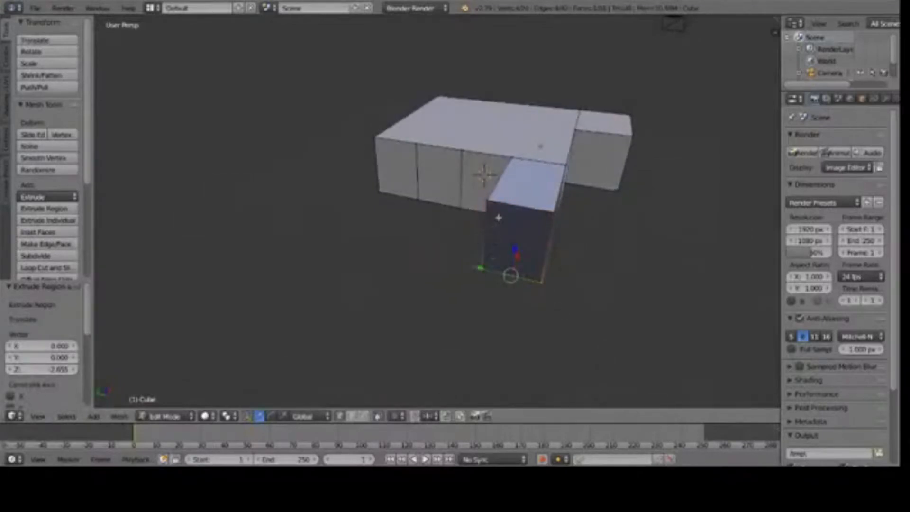
pyautogui.keyDown('shift'); pyautogui.rightClick(563, 214); pyautogui.keyUp('shift')
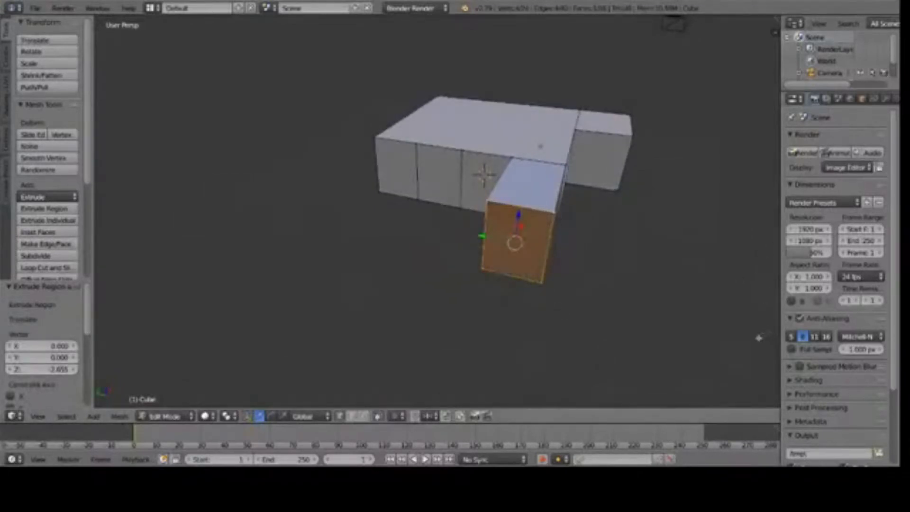
pyautogui.press('s')
pyautogui.click(701, 341)
# Step: Switch to Object Mode and scale the whole object up by a factor of about 1.66
pyautogui.moveTo(696, 340); pyautogui.dragTo(280, 223, button='middle')
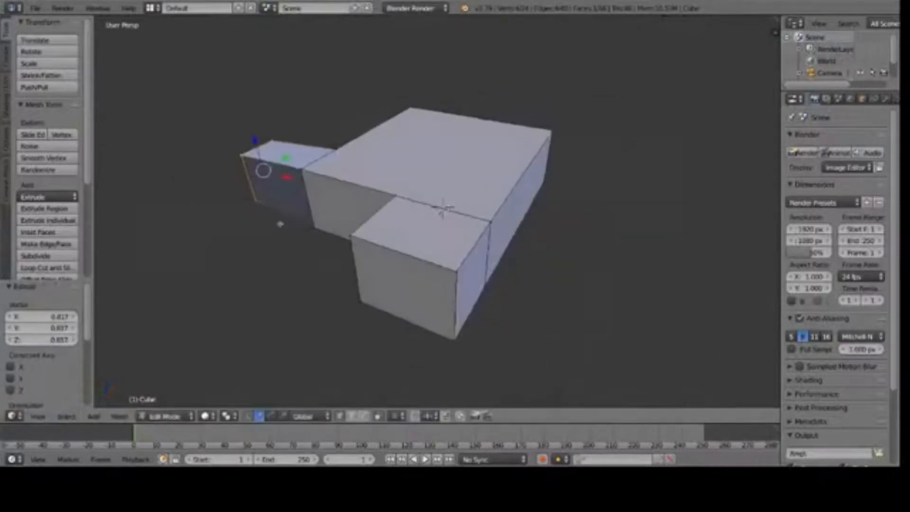
pyautogui.click(166, 417)
pyautogui.click(169, 401)
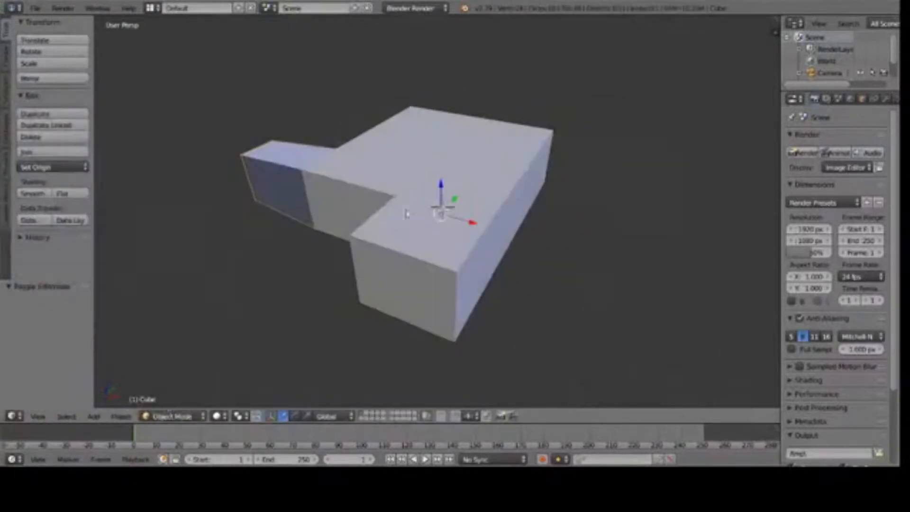
pyautogui.press('s')
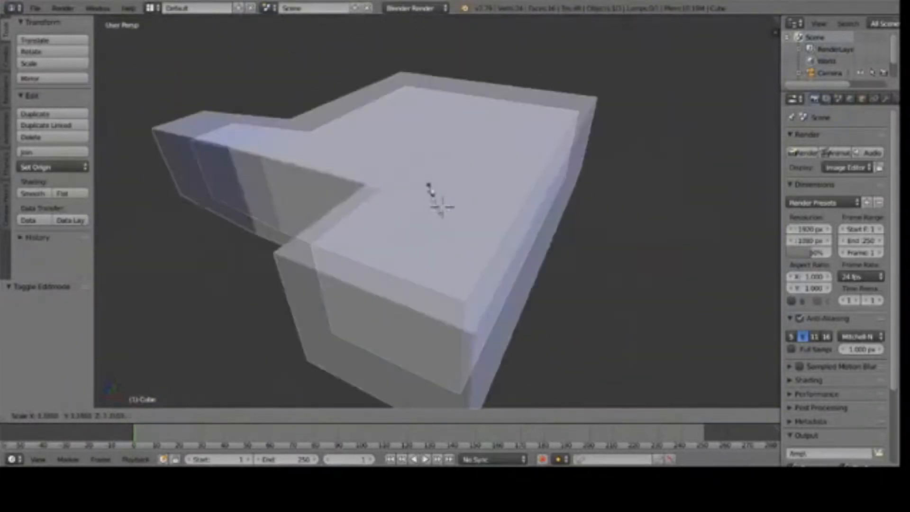
pyautogui.click(429, 188)
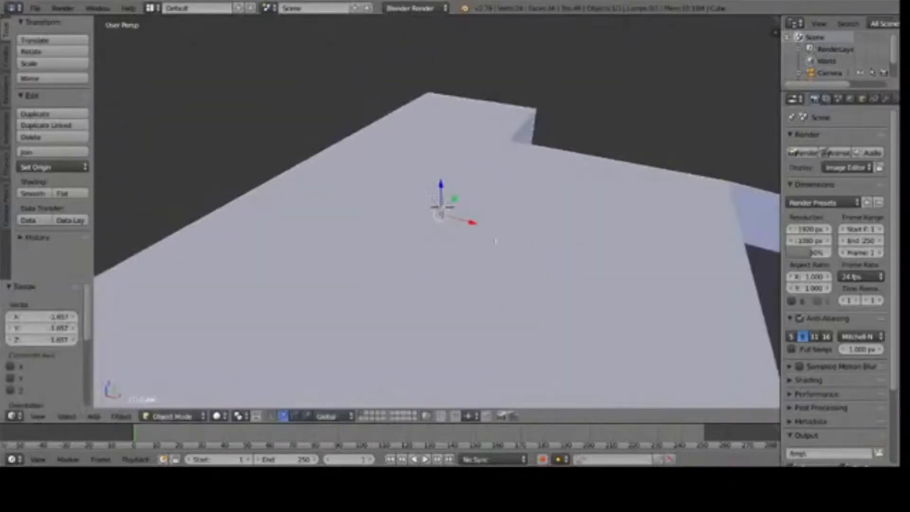
# Step: Scale the object down by a factor of about 0.63 and move it about 2.2 units along the X axis
pyautogui.press('s')
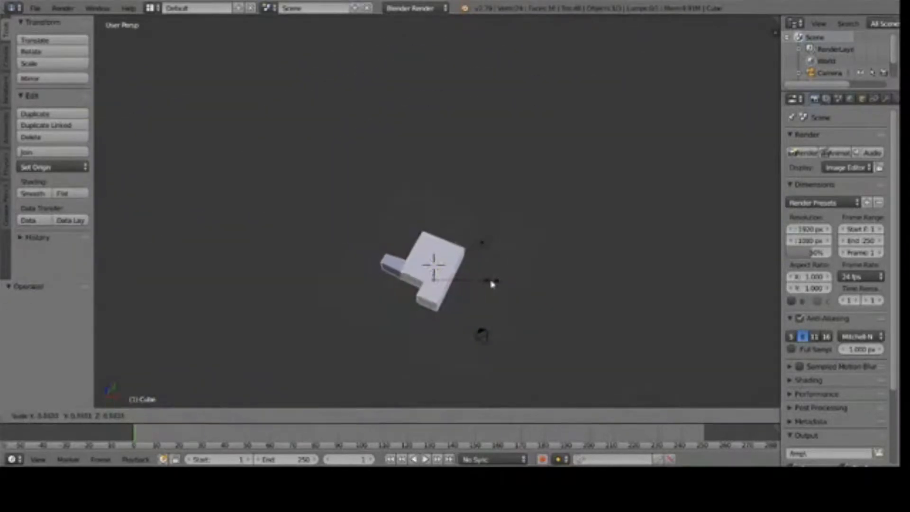
pyautogui.click(497, 296)
pyautogui.press('g')
pyautogui.press('x')
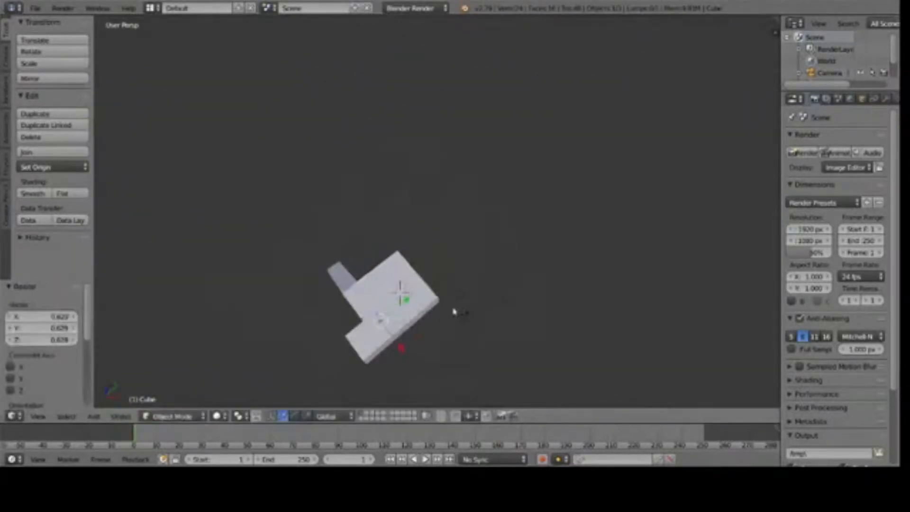
pyautogui.click(441, 171)
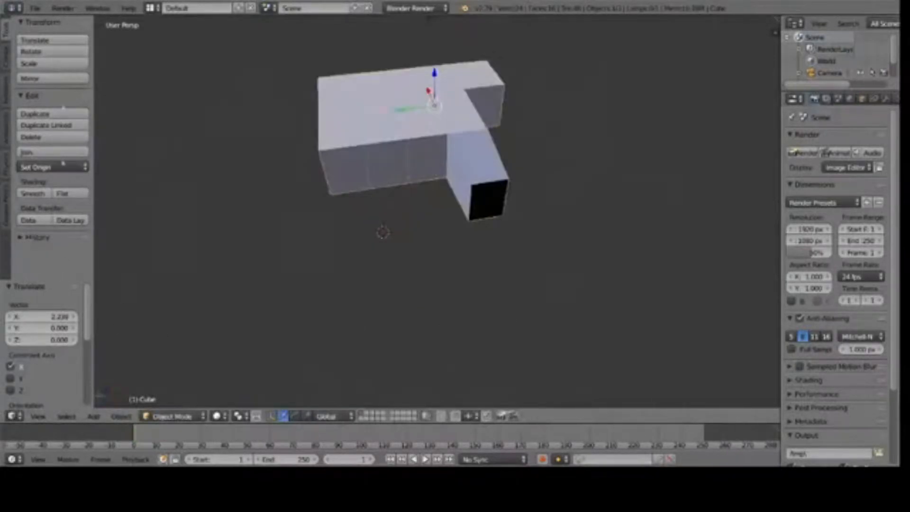
# Step: Switch to Edit Mode, select the corners of the panel next to the tapered arm, and make a face from them
pyautogui.click(172, 419)
pyautogui.click(171, 420)
pyautogui.click(171, 418)
pyautogui.click(170, 388)
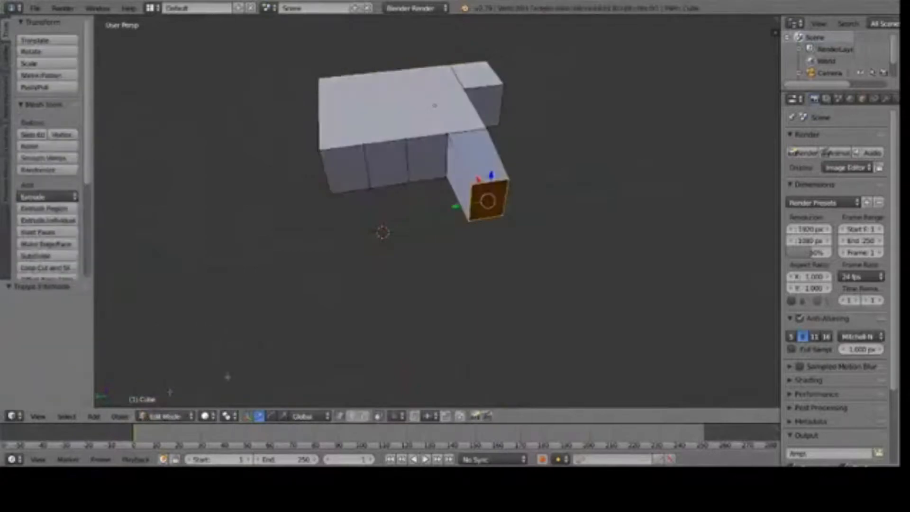
pyautogui.rightClick(442, 176)
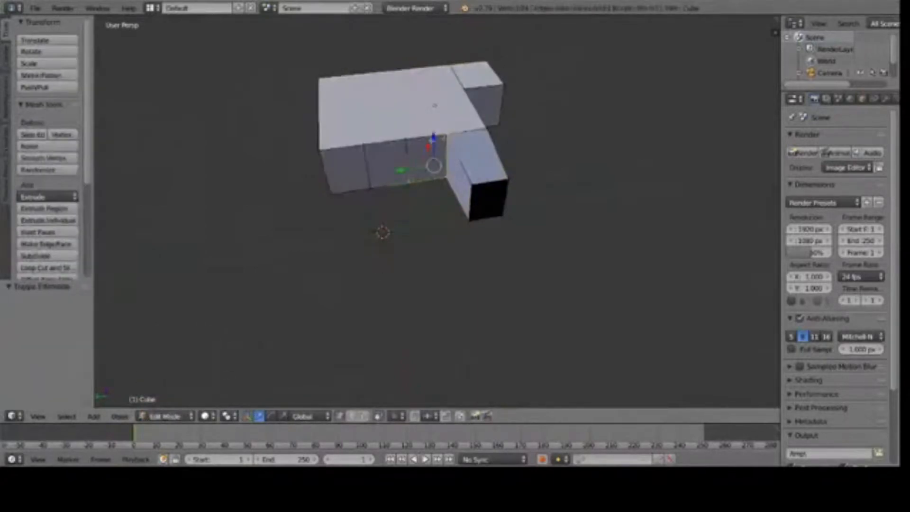
pyautogui.click(58, 245)
pyautogui.click(59, 246)
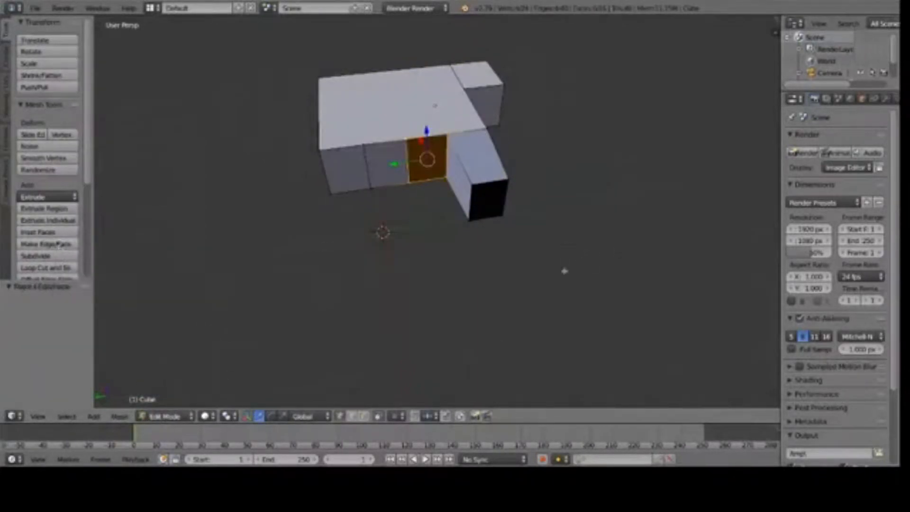
# Step: Extrude the new face outward about 1.6 units and scale its end down to about 0.83
pyautogui.press('e')
pyautogui.click(578, 321)
pyautogui.press('s')
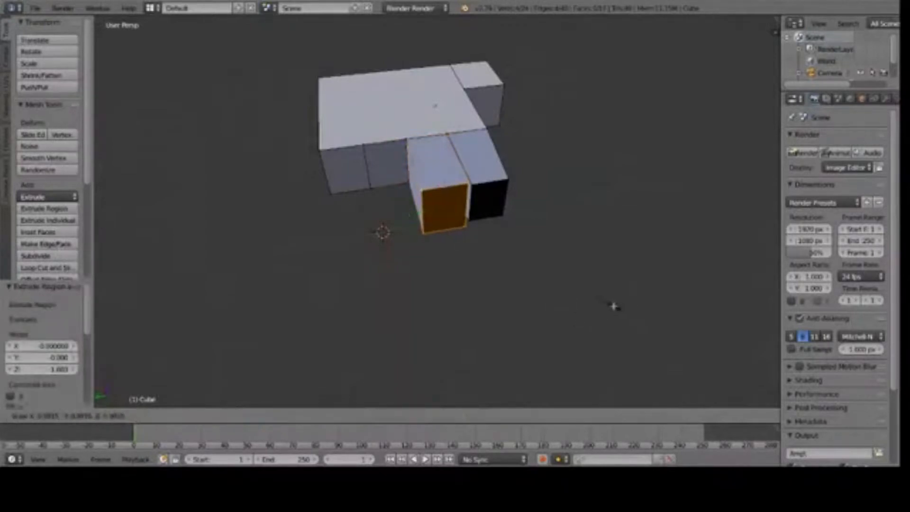
pyautogui.click(577, 311)
# Step: Make a face on the third panel, extrude it about 1.59 units, and scale its end to about 0.77
pyautogui.keyDown('alt'); pyautogui.rightClick(387, 186); pyautogui.keyUp('alt')
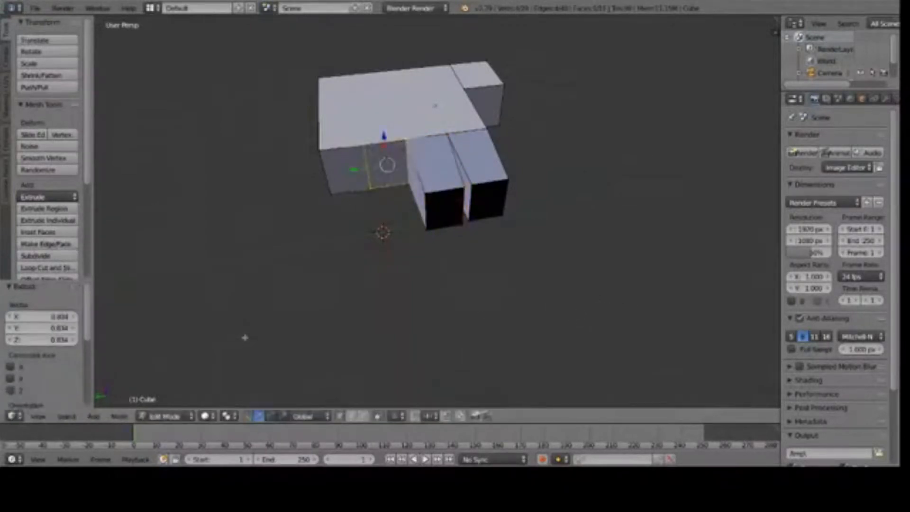
pyautogui.click(44, 244)
pyautogui.press('e')
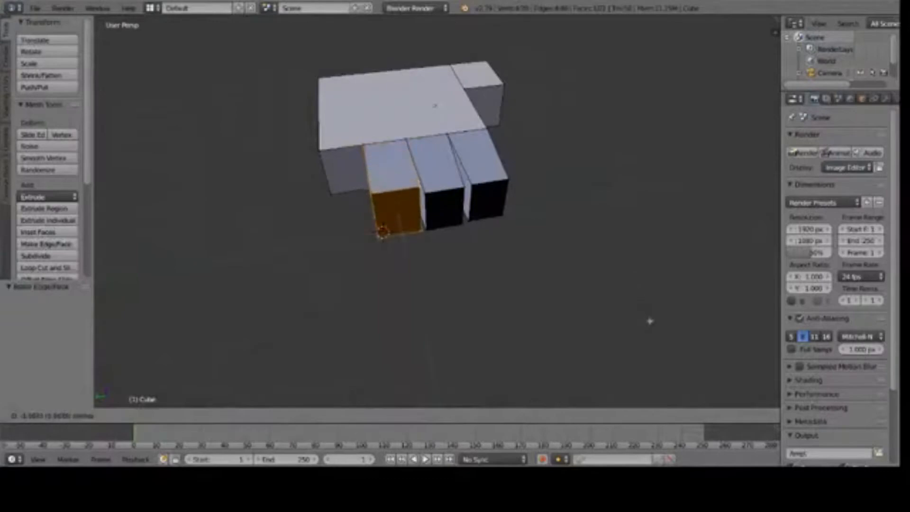
pyautogui.click(650, 320)
pyautogui.press('s')
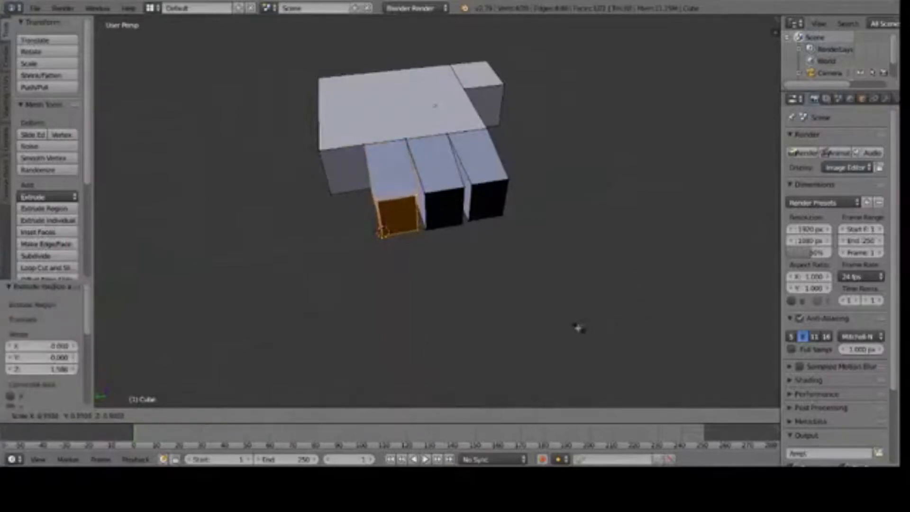
pyautogui.click(575, 327)
# Step: Make a face on the last panel, extrude it about 1.47 units, and scale its end to about 0.7
pyautogui.moveTo(492, 287); pyautogui.dragTo(516, 292, button='middle')
pyautogui.rightClick(364, 207)
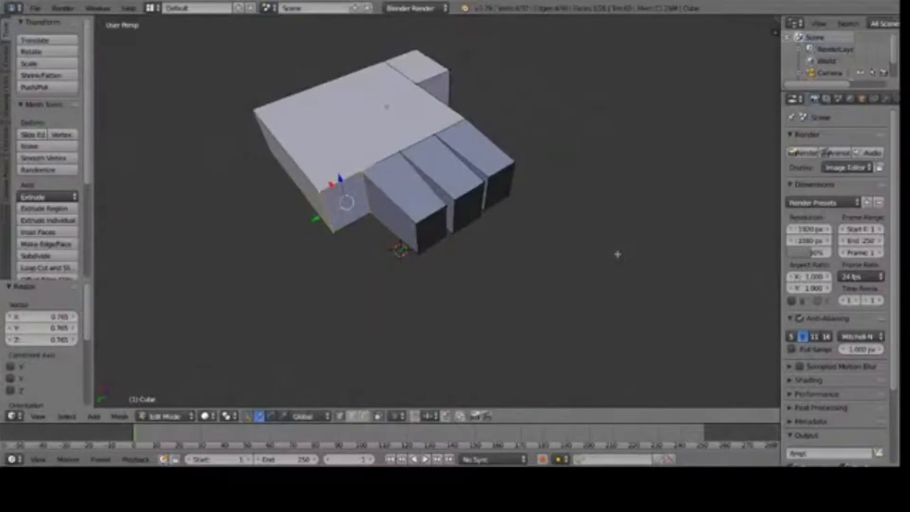
pyautogui.click(42, 244)
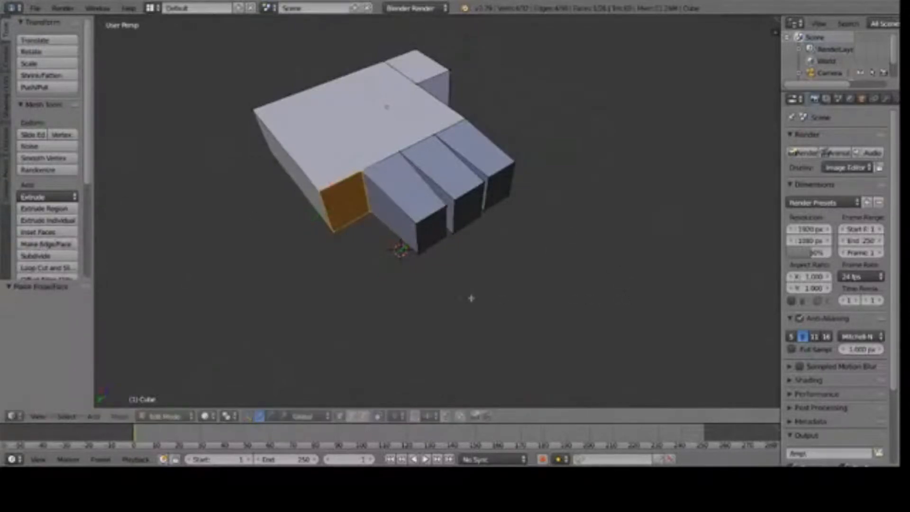
pyautogui.press('e')
pyautogui.click(520, 340)
pyautogui.press('s')
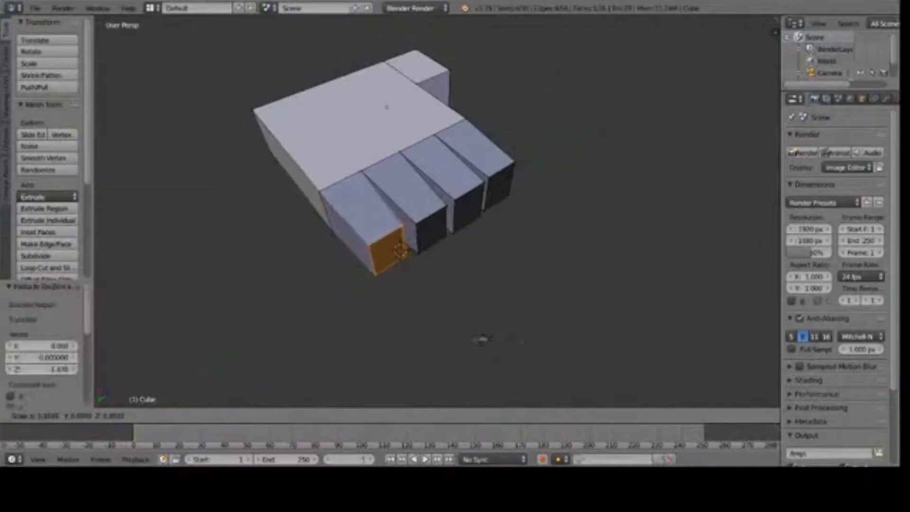
pyautogui.click(493, 333)
# Step: Extrude the end face of the finger nearest the thumb into a second segment and scale its tip to about 0.72
pyautogui.moveTo(493, 333); pyautogui.dragTo(535, 253, button='middle')
pyautogui.moveTo(459, 278); pyautogui.dragTo(567, 291, button='middle')
pyautogui.rightClick(464, 231)
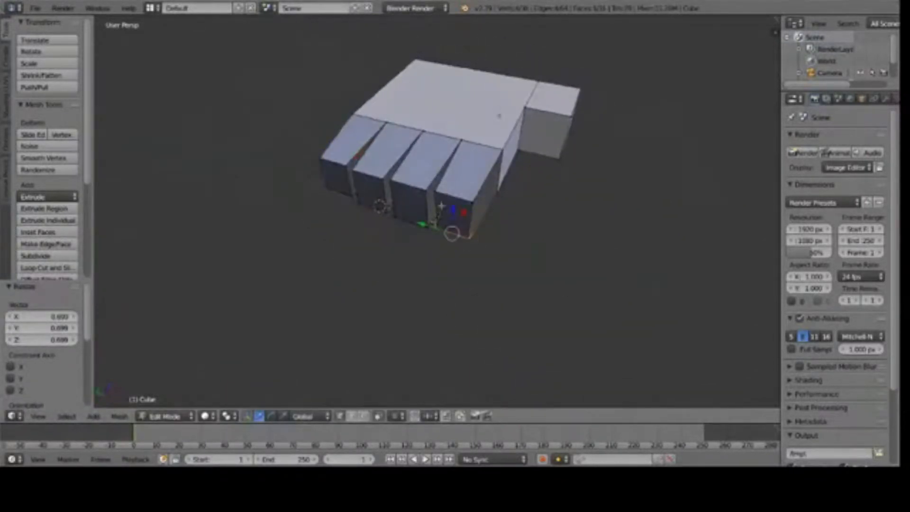
pyautogui.rightClick(453, 215)
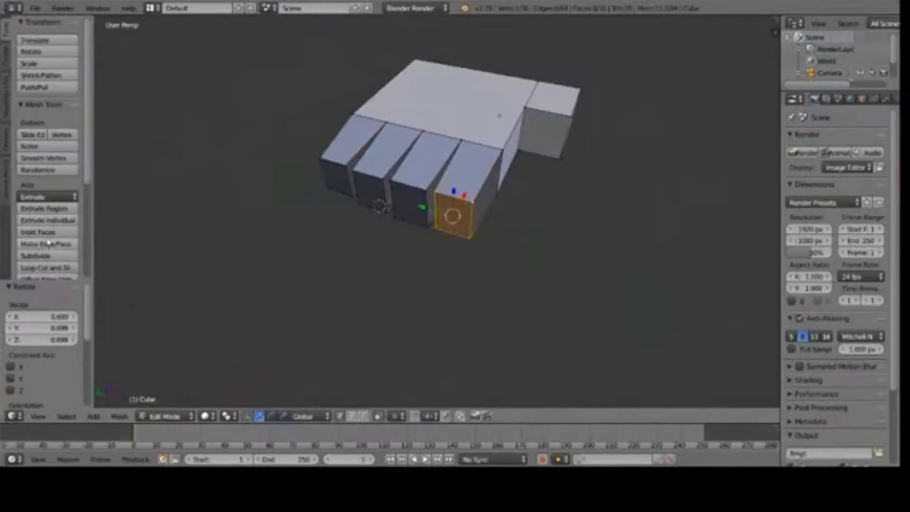
pyautogui.press('e')
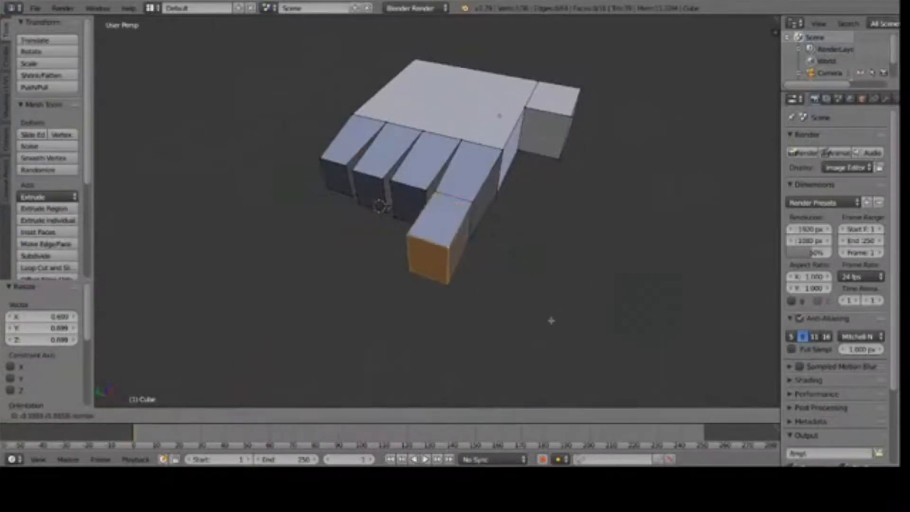
pyautogui.click(547, 325)
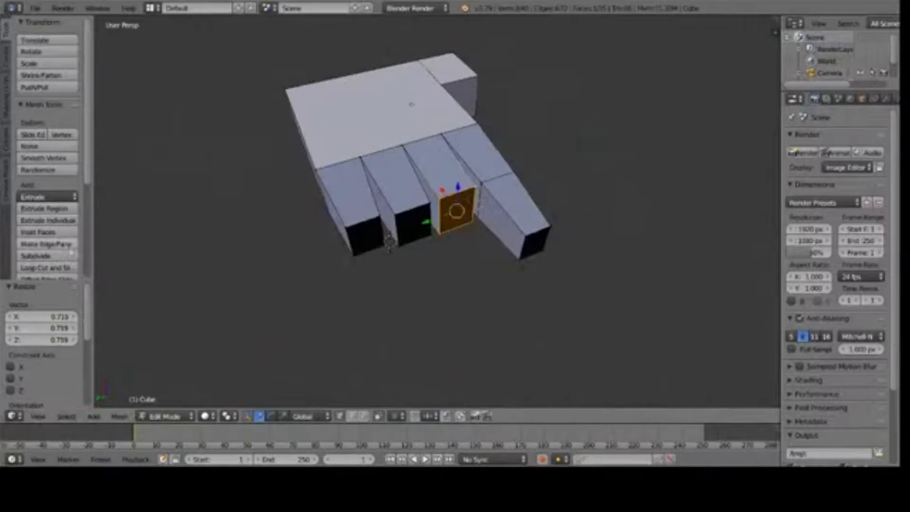
# Step: Extrude the second finger's end face into another segment and scale its tip to about 0.75
pyautogui.press('e')
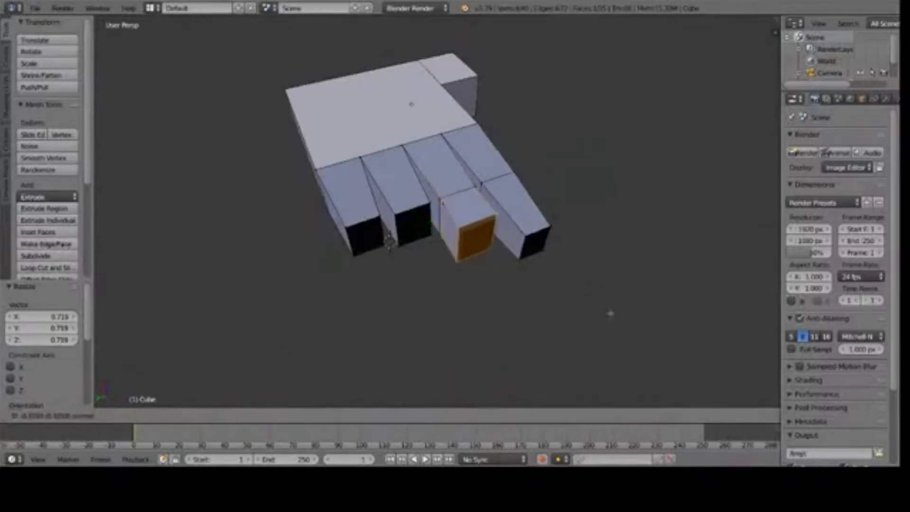
pyautogui.click(630, 346)
pyautogui.press('s')
pyautogui.click(629, 339)
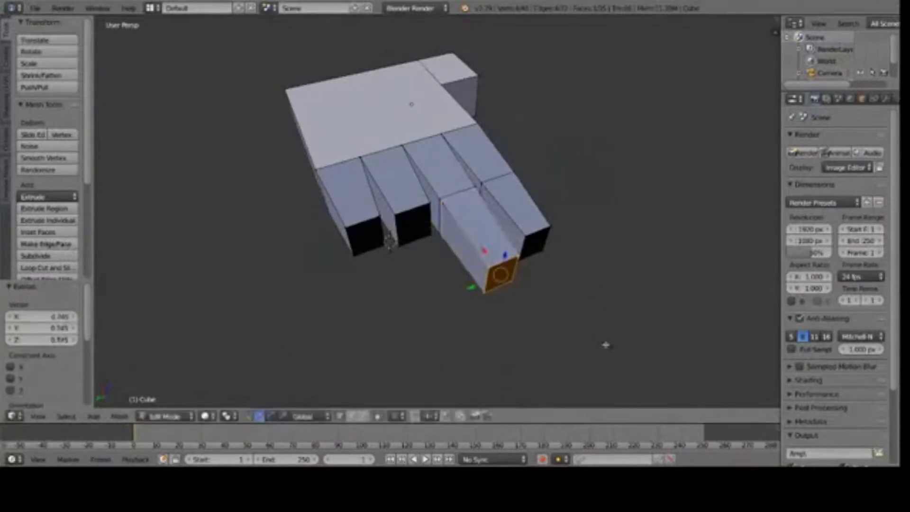
# Step: Select the corners of the third finger's end face and extrude it about 1.99 units
pyautogui.rightClick(422, 228)
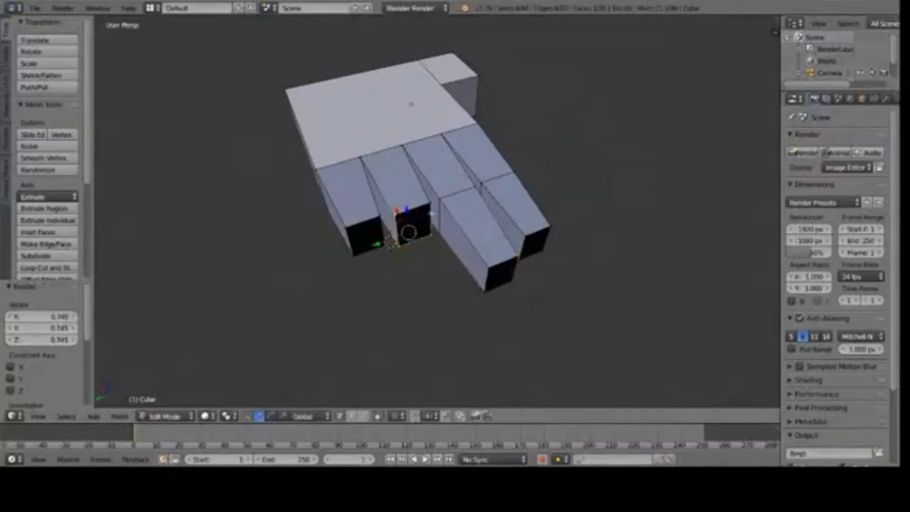
pyautogui.rightClick(430, 214)
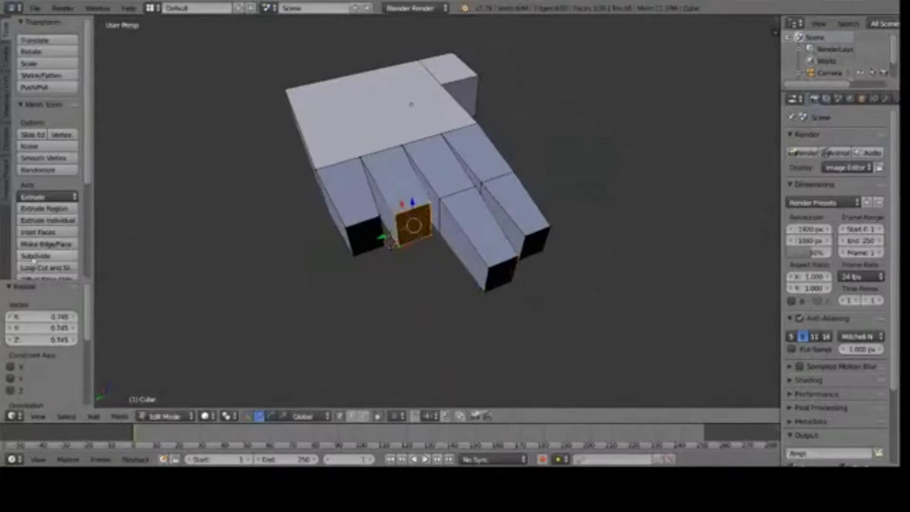
pyautogui.press('e')
pyautogui.click(678, 366)
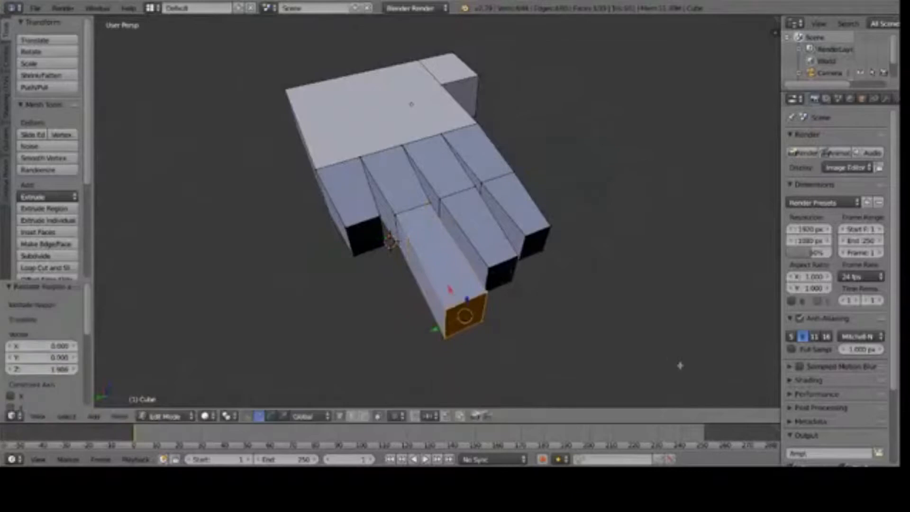
# Step: Extrude the thumb's end face about 1.15 units and rotate it about the global Z axis
pyautogui.moveTo(678, 365); pyautogui.dragTo(592, 316, button='middle')
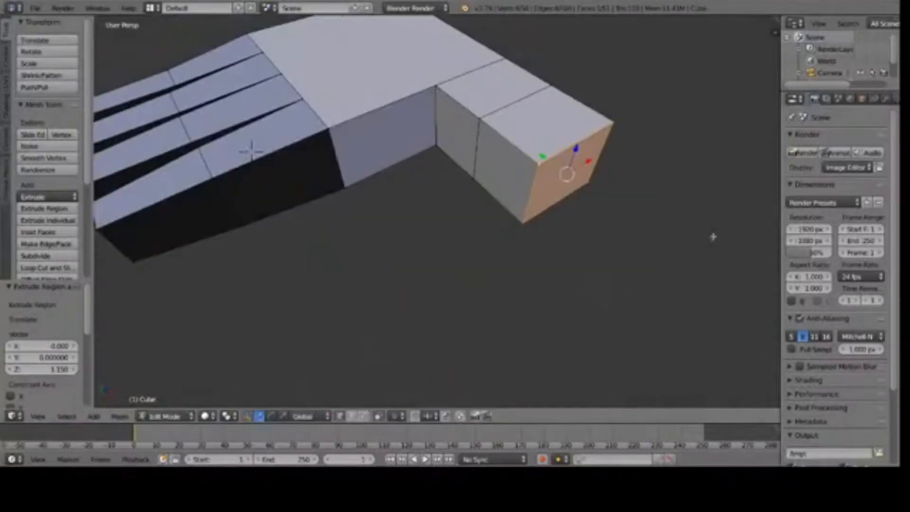
pyautogui.press('e')
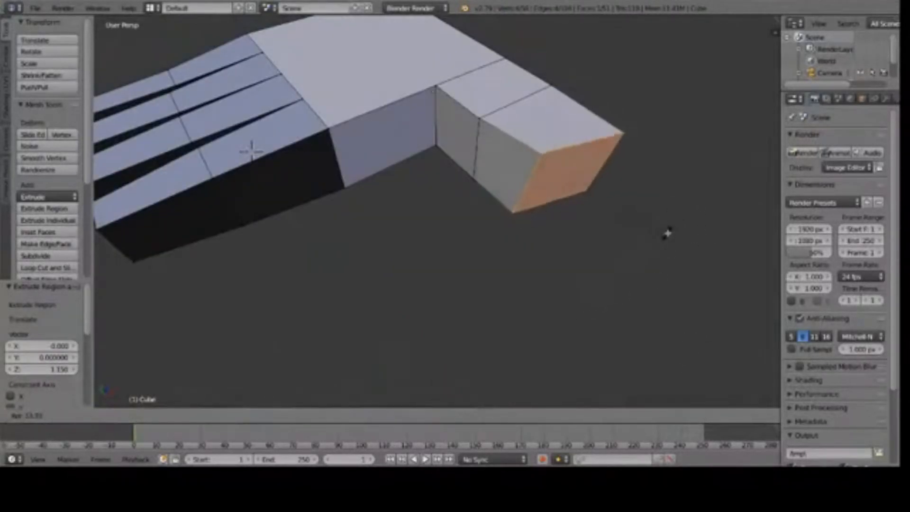
pyautogui.press('y')
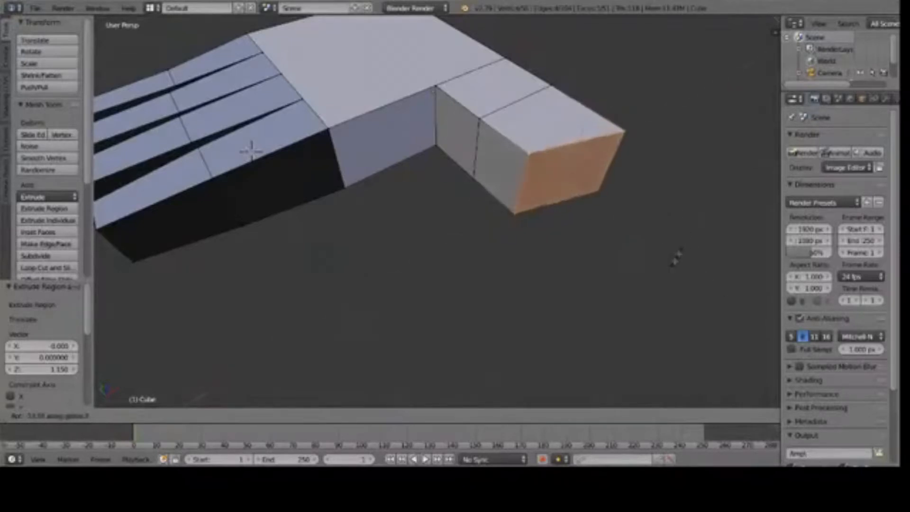
pyautogui.click(583, 300)
# Step: Move the outer edge of the thumb's end face to bend the thumb toward the fingers
pyautogui.moveTo(583, 301); pyautogui.dragTo(621, 300, button='middle')
pyautogui.press('g')
pyautogui.click(517, 301)
pyautogui.moveTo(517, 302); pyautogui.dragTo(555, 232, button='middle')
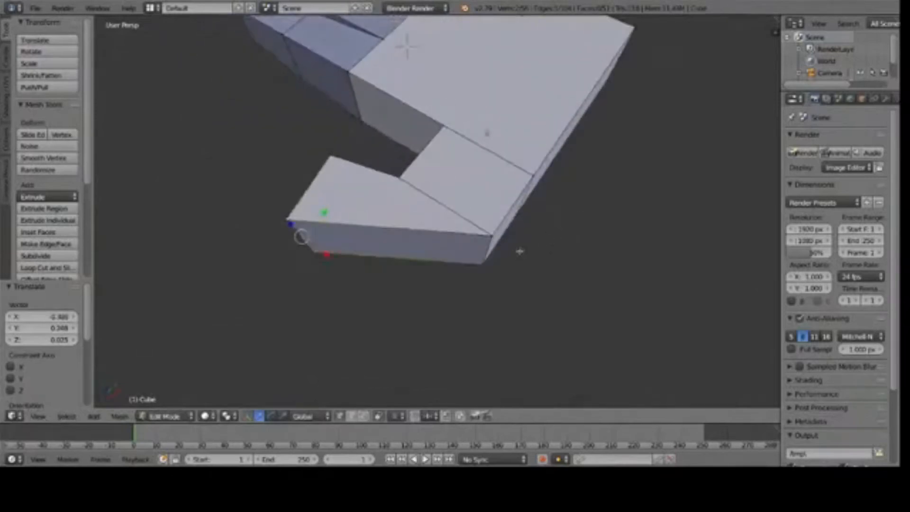
pyautogui.scroll(-5, 475, 280)
pyautogui.moveTo(476, 280); pyautogui.dragTo(560, 249, button='middle')
pyautogui.scroll(5, 560, 248)
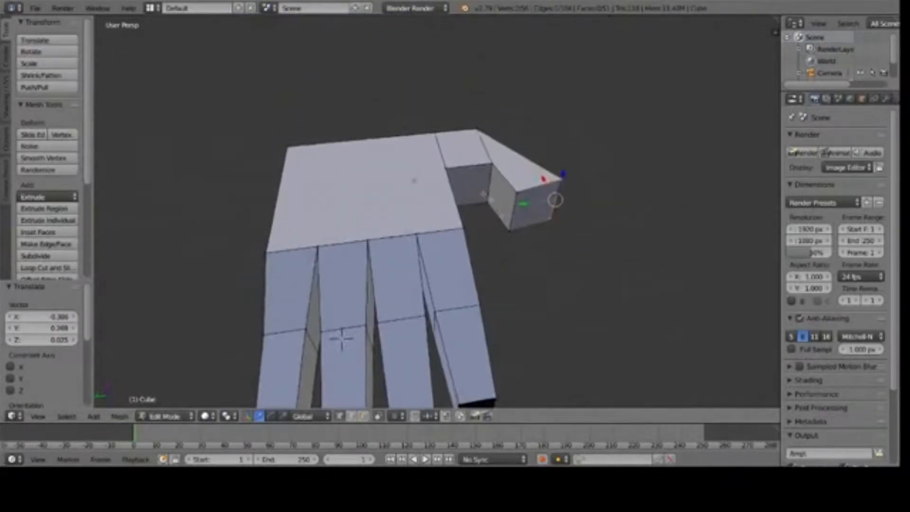
pyautogui.press('g')
pyautogui.click(533, 238)
# Step: Move the palm's rear corner edge opposite the thumb inward to narrow the wrist side
pyautogui.moveTo(534, 238); pyautogui.dragTo(640, 287, button='middle')
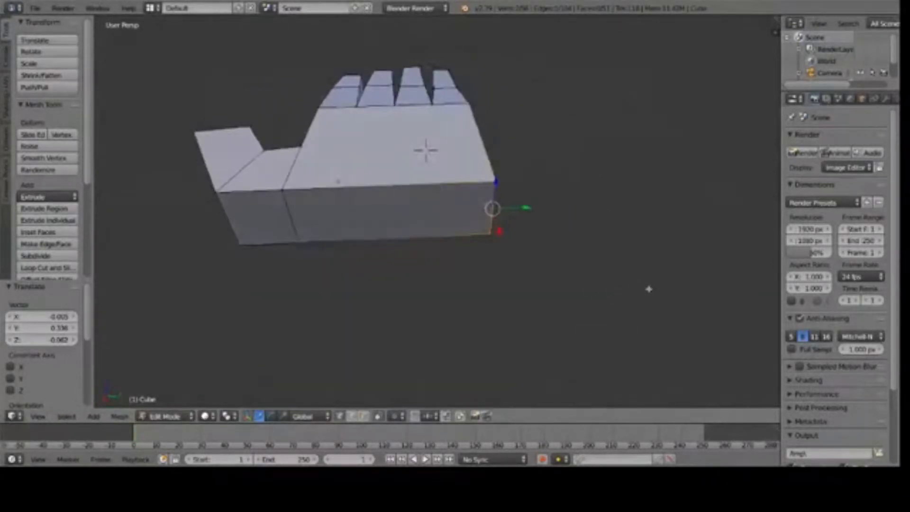
pyautogui.press('g')
pyautogui.click(611, 281)
# Step: Adjust the thumb tip's outer edge, select all corners of the end face, and extrude another thumb segment
pyautogui.moveTo(609, 280); pyautogui.dragTo(426, 299, button='middle')
pyautogui.moveTo(531, 321); pyautogui.dragTo(539, 321, button='middle')
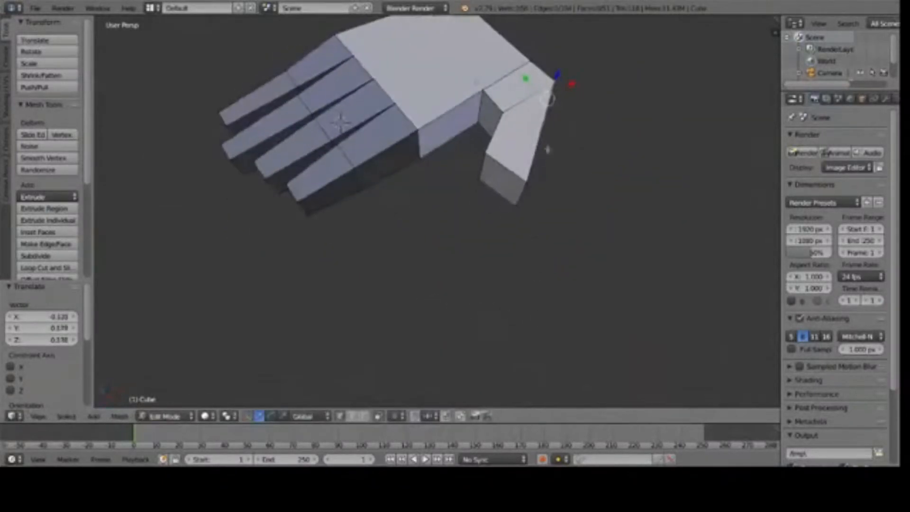
pyautogui.keyDown('shift'); pyautogui.rightClick(523, 184); pyautogui.keyUp('shift')
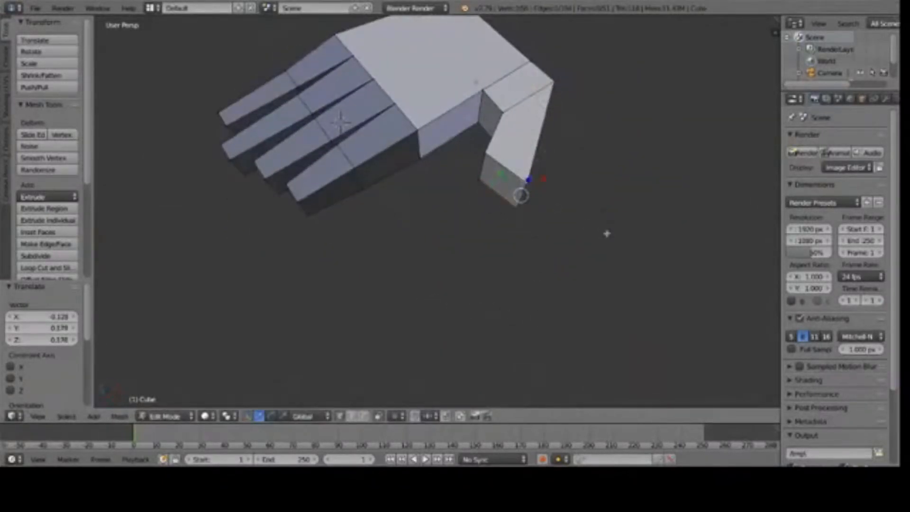
pyautogui.moveTo(532, 217); pyautogui.dragTo(479, 159, button='middle')
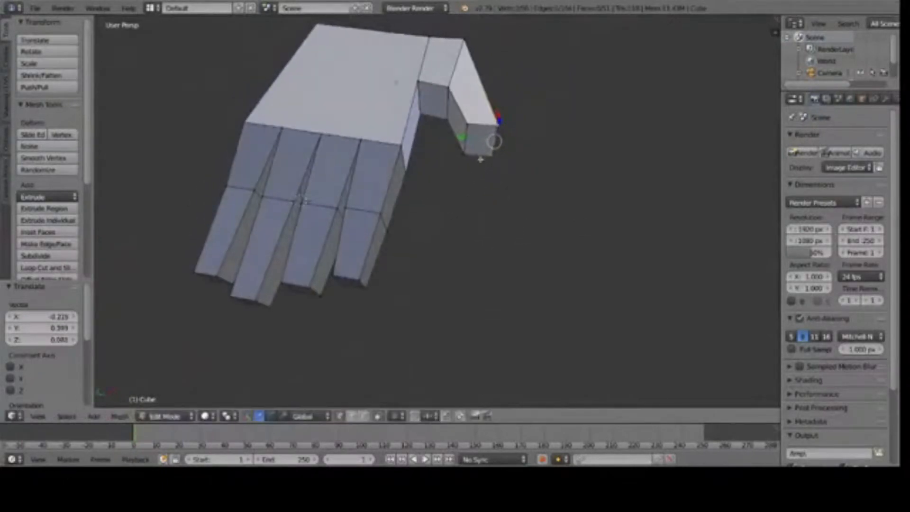
pyautogui.keyDown('shift'); pyautogui.rightClick(468, 150); pyautogui.keyUp('shift')
pyautogui.keyDown('shift'); pyautogui.rightClick(469, 128); pyautogui.keyUp('shift')
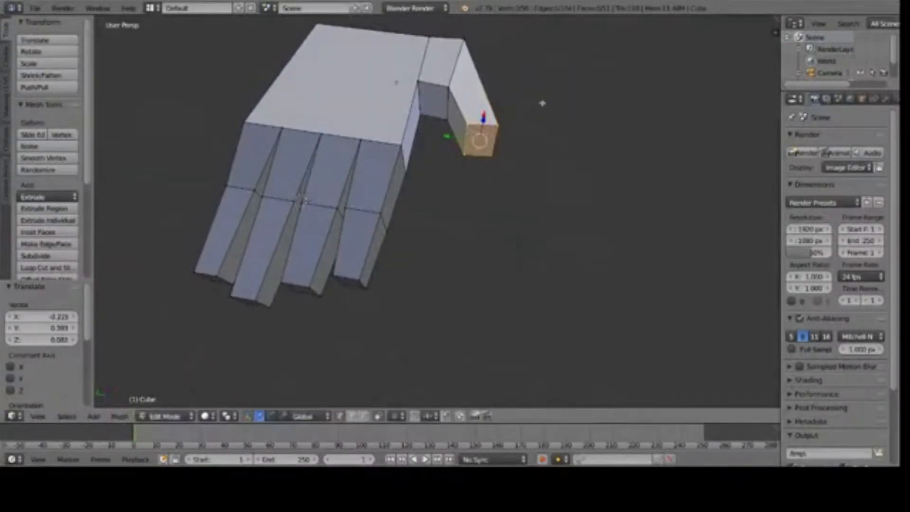
pyautogui.press('e')
pyautogui.click(536, 170)
# Step: Select part of the extended thumb and shift it slightly, about 0.06 units along X, to refine its bend
pyautogui.moveTo(536, 171); pyautogui.dragTo(474, 164, button='middle')
pyautogui.moveTo(598, 227); pyautogui.dragTo(552, 197, button='middle')
pyautogui.rightClick(553, 197)
pyautogui.press('g')
pyautogui.click(559, 190)
# Step: Move the inner edge where the thumb's base meets the palm about 0.37 units along X
pyautogui.scroll(4, 559, 190)
pyautogui.moveTo(630, 55); pyautogui.dragTo(523, 95, button='middle')
pyautogui.press('g')
pyautogui.press('g')
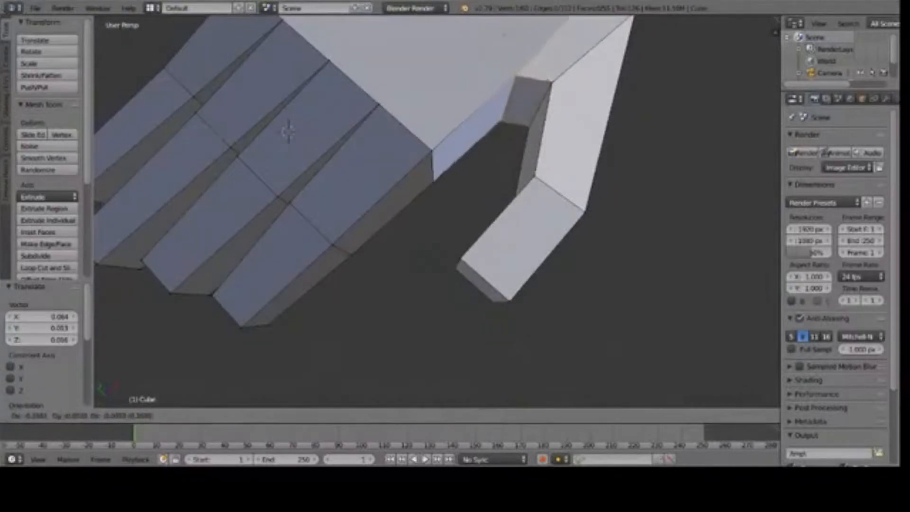
pyautogui.click(504, 100)
pyautogui.moveTo(626, 116); pyautogui.dragTo(443, 114, button='middle')
pyautogui.scroll(-3, 458, 216)
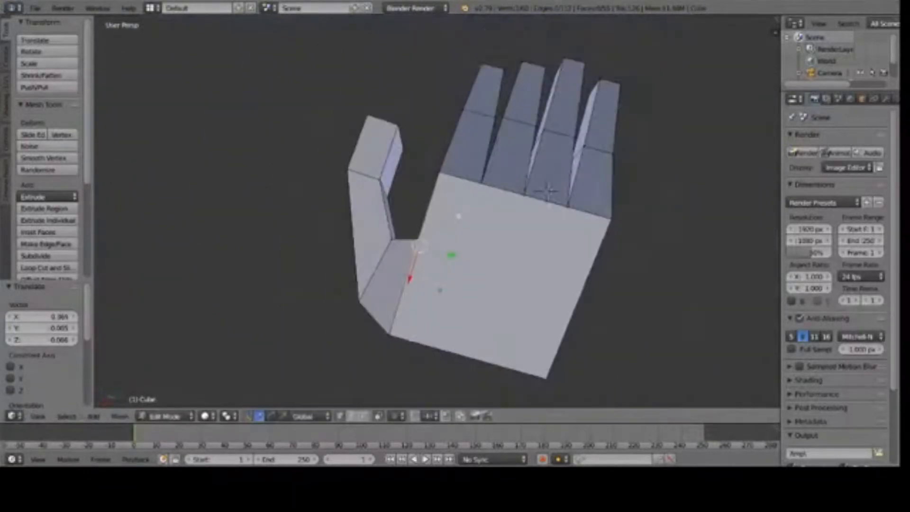
# Step: Select the upper corners of the thumb's tip and lower them about 0.36 units along Z
pyautogui.moveTo(439, 290); pyautogui.dragTo(306, 278, button='middle')
pyautogui.moveTo(408, 201); pyautogui.dragTo(538, 102, button='middle')
pyautogui.moveTo(481, 193); pyautogui.dragTo(493, 237, button='middle')
pyautogui.moveTo(491, 160); pyautogui.dragTo(544, 184, button='middle')
pyautogui.rightClick(493, 204)
pyautogui.keyDown('shift'); pyautogui.rightClick(519, 192); pyautogui.keyUp('shift')
pyautogui.keyDown('shift'); pyautogui.rightClick(514, 170); pyautogui.keyUp('shift')
pyautogui.moveTo(587, 183); pyautogui.dragTo(455, 246, button='middle')
pyautogui.press('g')
pyautogui.click(494, 220)
pyautogui.moveTo(504, 307); pyautogui.dragTo(468, 275, button='middle')
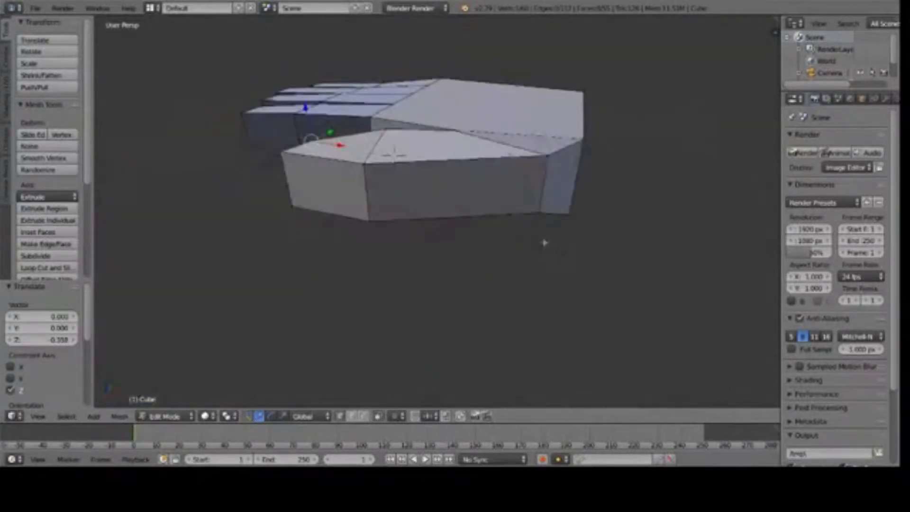
# Step: Select the upper corners at the thumb's outer joint and lower them about 0.3 units along Z
pyautogui.moveTo(428, 255)
pyautogui.mouseDown(button='middle')
pyautogui.moveTo(354, 278)
pyautogui.moveTo(380, 256)
pyautogui.moveTo(393, 259)
pyautogui.moveTo(299, 263)
pyautogui.moveTo(417, 267)
pyautogui.mouseUp(button='middle')
pyautogui.rightClick(473, 175)
pyautogui.press('g')
pyautogui.press('z')
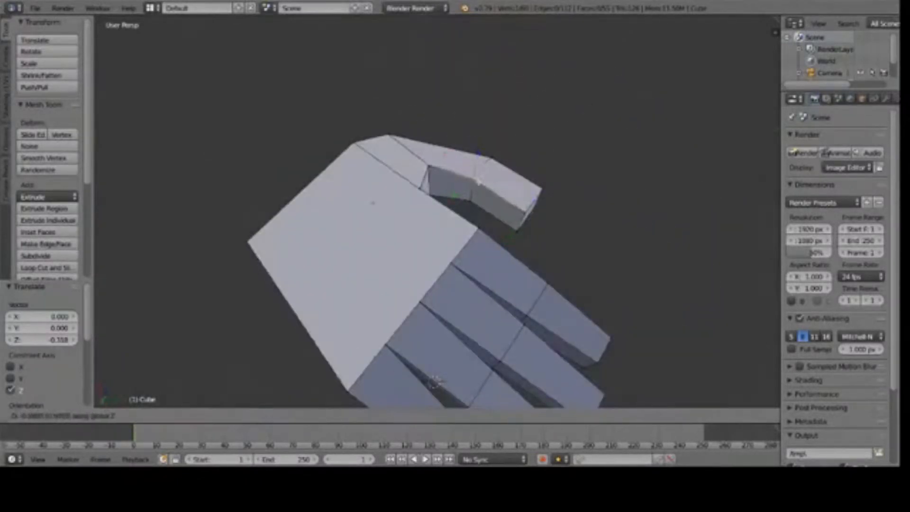
pyautogui.click(711, 242)
# Step: Lower the palm's upper rear corner opposite the thumb about 0.3 units along Z
pyautogui.moveTo(710, 242); pyautogui.dragTo(486, 306, button='middle')
pyautogui.rightClick(483, 239)
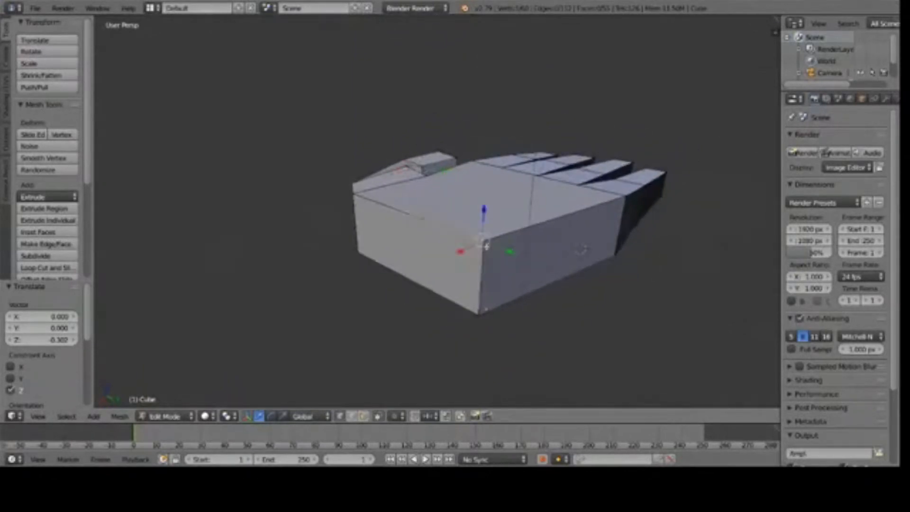
pyautogui.press('g')
pyautogui.click(485, 243)
pyautogui.moveTo(484, 242); pyautogui.dragTo(284, 254, button='middle')
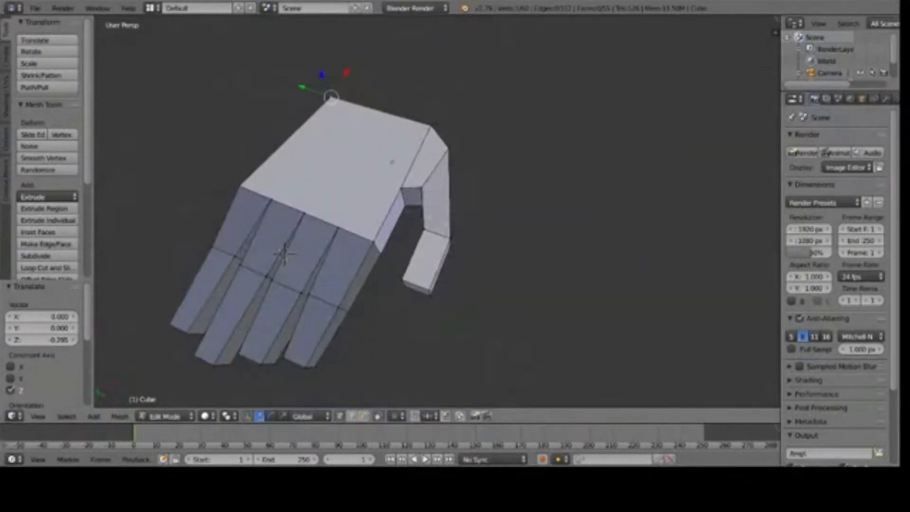
pyautogui.moveTo(456, 228); pyautogui.dragTo(405, 335, button='middle')
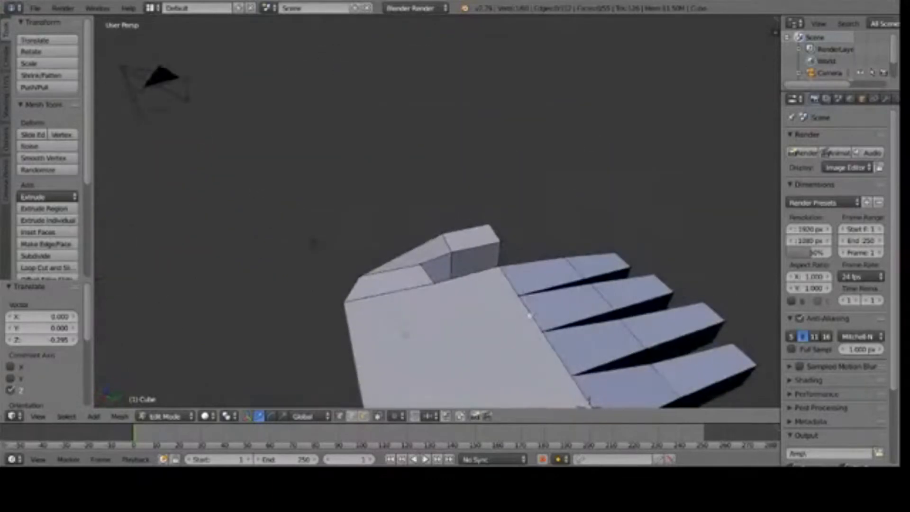
pyautogui.moveTo(530, 316); pyautogui.dragTo(364, 298, button='middle')
pyautogui.rightClick(427, 305)
pyautogui.moveTo(427, 304); pyautogui.dragTo(541, 322, button='middle')
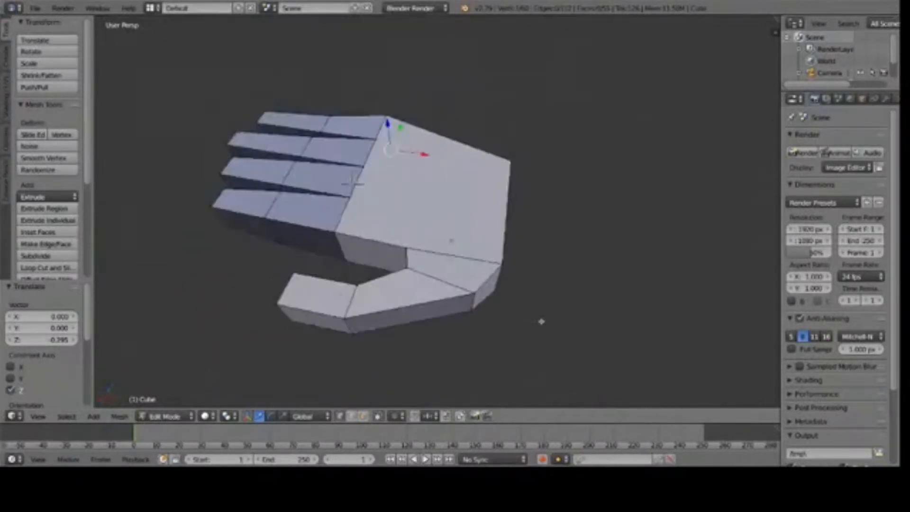
pyautogui.keyDown('shift'); pyautogui.moveTo(431, 324); pyautogui.dragTo(493, 327, button='middle'); pyautogui.keyUp('shift')
pyautogui.keyDown('shift'); pyautogui.moveTo(493, 327); pyautogui.dragTo(313, 316, button='middle'); pyautogui.keyUp('shift')
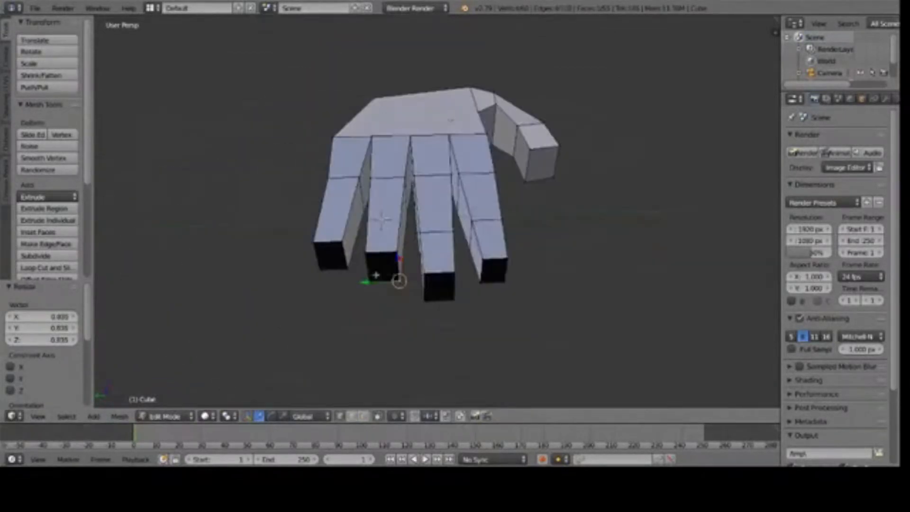
# Step: Extrude the ring finger's end face outward into a third segment and scale its tip to about 0.87
pyautogui.keyDown('shift'); pyautogui.rightClick(374, 275); pyautogui.keyUp('shift')
pyautogui.keyDown('shift'); pyautogui.rightClick(373, 259); pyautogui.keyUp('shift')
pyautogui.keyDown('shift'); pyautogui.rightClick(393, 258); pyautogui.keyUp('shift')
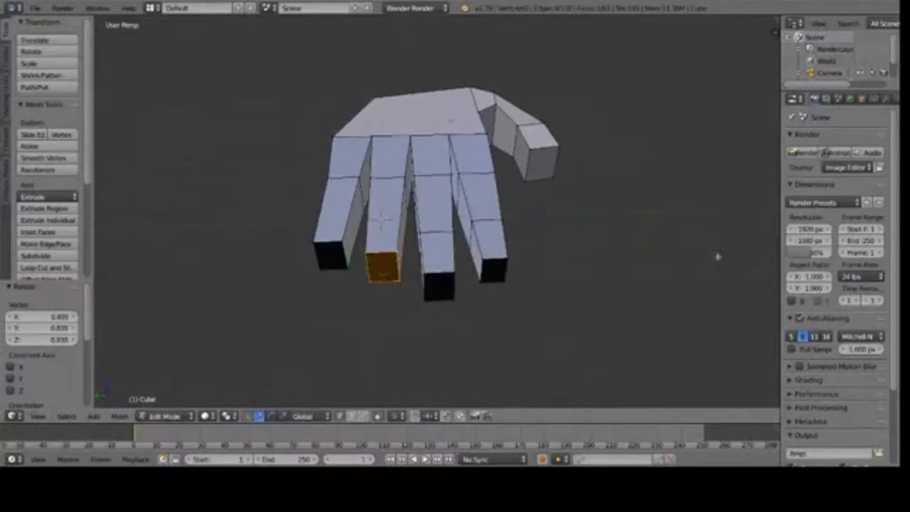
pyautogui.press('e')
pyautogui.click(717, 284)
pyautogui.press('s')
pyautogui.click(684, 305)
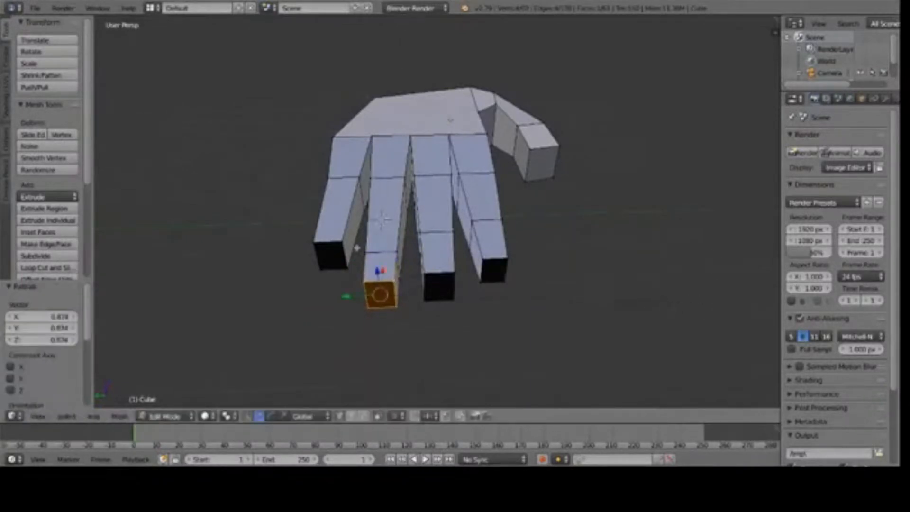
# Step: Extrude the little finger's end face outward into a third segment and scale its tip to about 0.87
pyautogui.rightClick(338, 264)
pyautogui.keyDown('shift'); pyautogui.rightClick(326, 260); pyautogui.keyUp('shift')
pyautogui.keyDown('shift'); pyautogui.rightClick(321, 247); pyautogui.keyUp('shift')
pyautogui.keyDown('shift'); pyautogui.rightClick(338, 246); pyautogui.keyUp('shift')
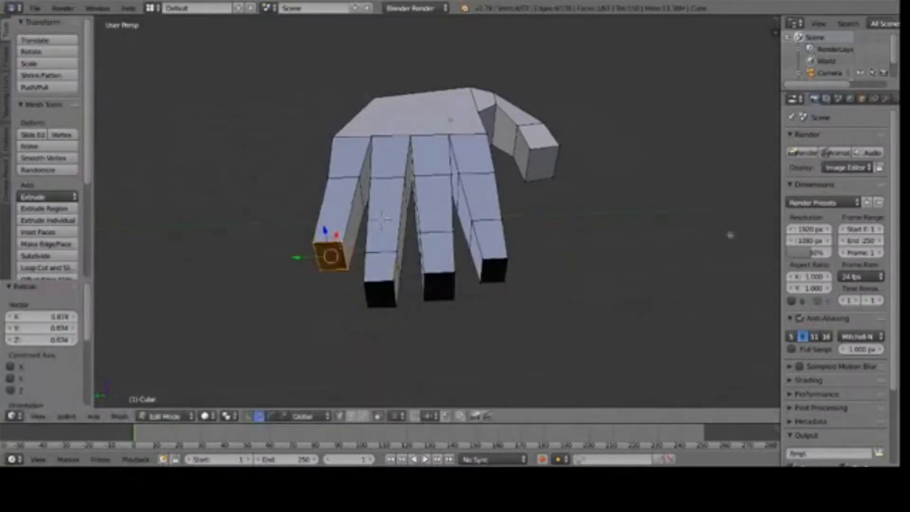
pyautogui.press('e')
pyautogui.click(718, 264)
pyautogui.press('s')
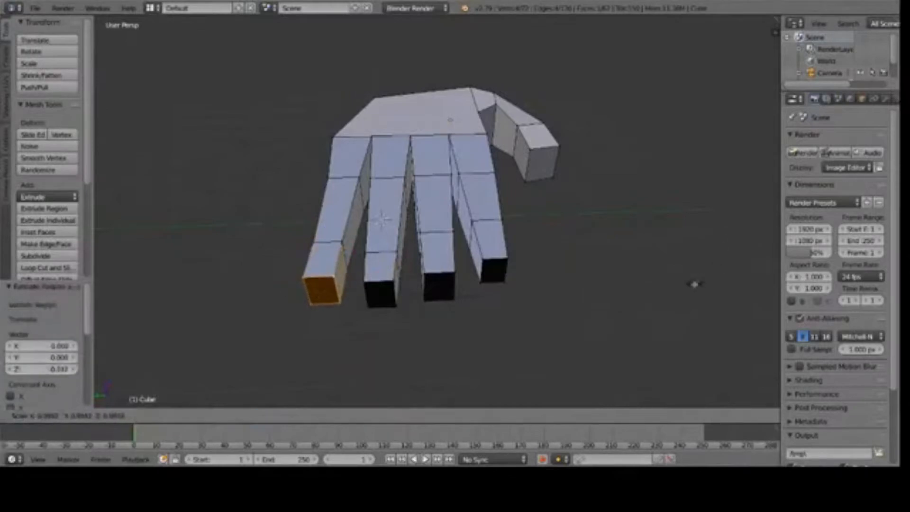
pyautogui.click(666, 302)
# Step: Select the little finger's outer joint loop and move it about 0.41 units along X toward the palm
pyautogui.moveTo(665, 302); pyautogui.dragTo(585, 276, button='middle')
pyautogui.moveTo(726, 316); pyautogui.dragTo(583, 280, button='middle')
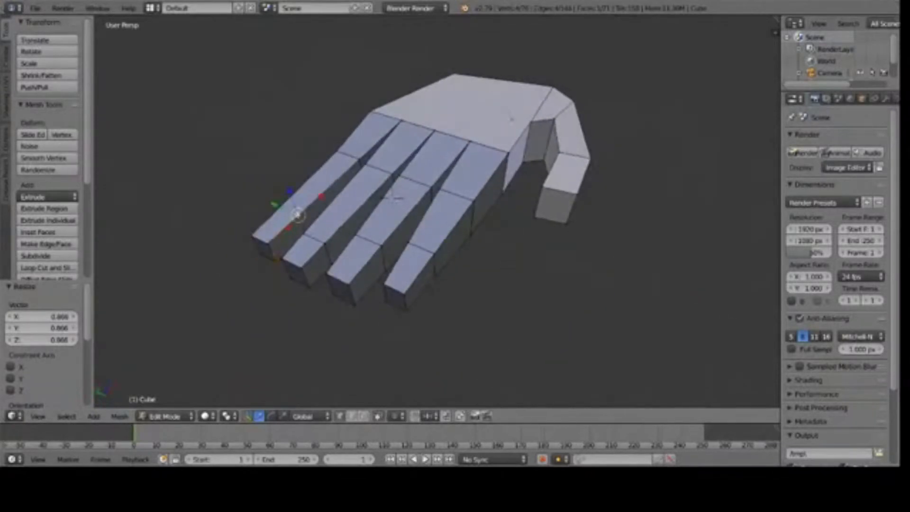
pyautogui.moveTo(313, 277); pyautogui.dragTo(532, 277, button='middle')
pyautogui.keyDown('alt'); pyautogui.keyDown('shift'); pyautogui.rightClick(525, 269); pyautogui.keyUp('shift'); pyautogui.keyUp('alt')
pyautogui.moveTo(584, 321); pyautogui.dragTo(583, 340, button='middle')
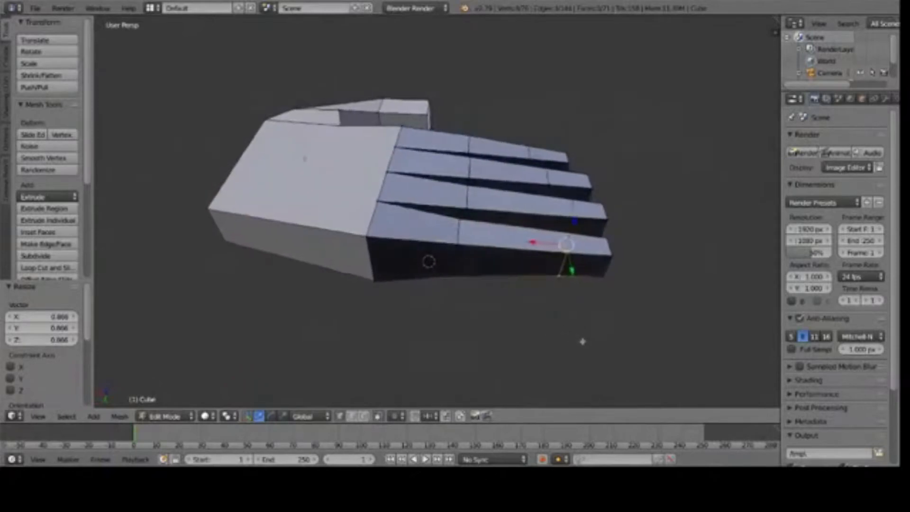
pyautogui.press('g')
pyautogui.press('x')
pyautogui.click(561, 338)
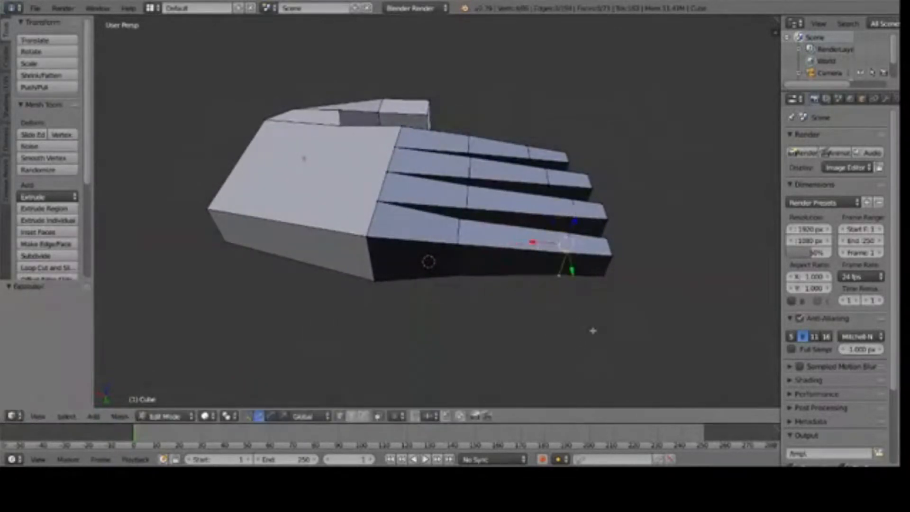
# Step: Select the ring finger's outer joint vertices and move them about 0.34 units along X toward the palm
pyautogui.moveTo(591, 331); pyautogui.dragTo(394, 258, button='middle')
pyautogui.moveTo(611, 234); pyautogui.dragTo(279, 221, button='middle')
pyautogui.keyDown('shift'); pyautogui.rightClick(358, 240); pyautogui.keyUp('shift')
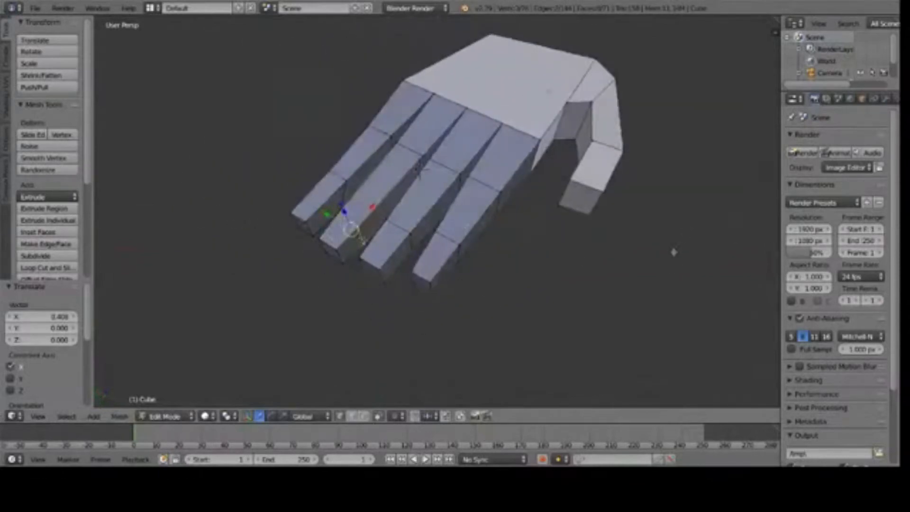
pyautogui.press('g')
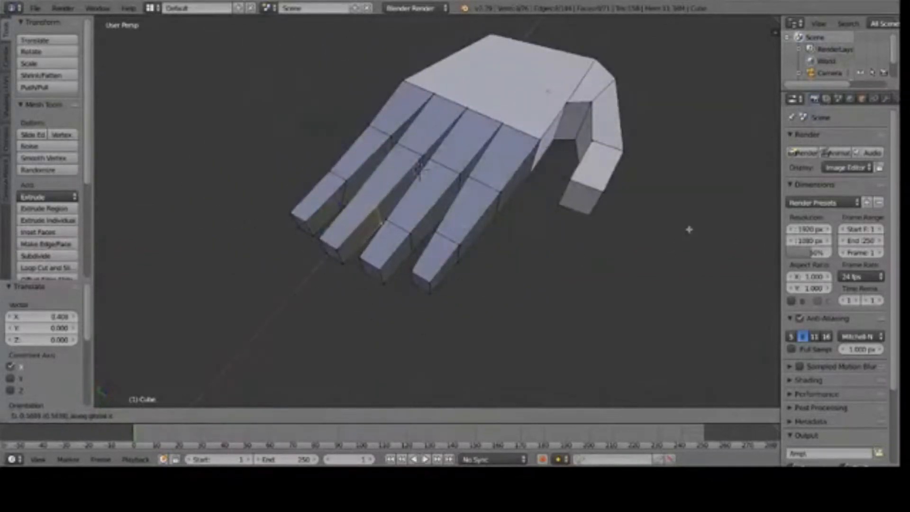
pyautogui.click(683, 236)
pyautogui.moveTo(509, 295); pyautogui.dragTo(407, 298, button='middle')
pyautogui.keyDown('alt'); pyautogui.rightClick(458, 261); pyautogui.keyUp('alt')
pyautogui.keyDown('alt'); pyautogui.rightClick(514, 295); pyautogui.keyUp('alt')
pyautogui.keyDown('shift'); pyautogui.rightClick(458, 275); pyautogui.keyUp('shift')
pyautogui.moveTo(555, 323); pyautogui.dragTo(481, 268, button='middle')
pyautogui.keyDown('shift'); pyautogui.rightClick(355, 243); pyautogui.keyUp('shift')
pyautogui.keyDown('shift'); pyautogui.rightClick(361, 260); pyautogui.keyUp('shift')
pyautogui.moveTo(489, 327); pyautogui.dragTo(432, 268, button='middle')
pyautogui.press('g')
pyautogui.press('x')
pyautogui.click(586, 355)
# Step: Select the four corners of the little finger's tip and move them about 0.23 units along X to shorten it
pyautogui.rightClick(427, 258)
pyautogui.keyDown('shift'); pyautogui.rightClick(440, 255); pyautogui.keyUp('shift')
pyautogui.keyDown('shift'); pyautogui.rightClick(443, 236); pyautogui.keyUp('shift')
pyautogui.keyDown('shift'); pyautogui.rightClick(425, 242); pyautogui.keyUp('shift')
pyautogui.moveTo(528, 310); pyautogui.dragTo(595, 369, button='middle')
pyautogui.keyDown('shift'); pyautogui.rightClick(416, 281); pyautogui.keyUp('shift')
pyautogui.press('g')
pyautogui.press('x')
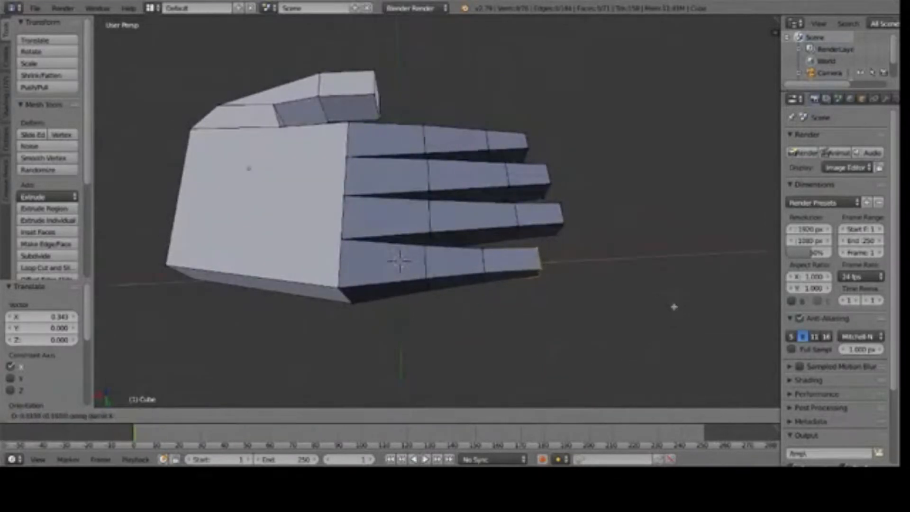
pyautogui.click(677, 297)
pyautogui.moveTo(677, 298); pyautogui.dragTo(384, 201, button='middle')
pyautogui.rightClick(373, 232)
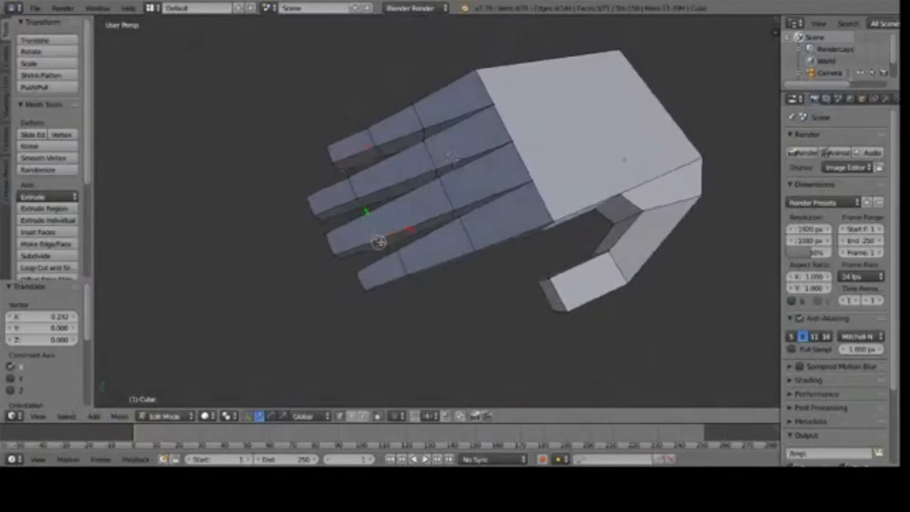
pyautogui.moveTo(367, 218); pyautogui.dragTo(595, 280, button='middle')
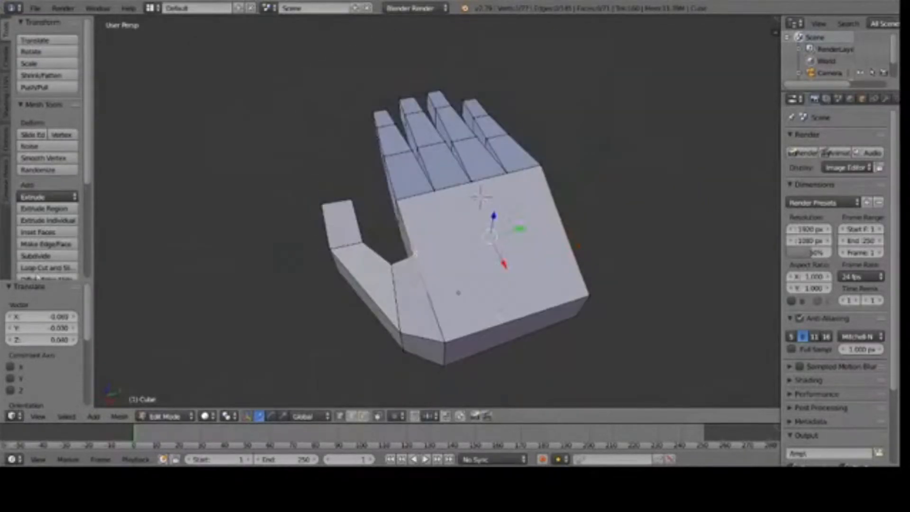
pyautogui.moveTo(612, 256); pyautogui.dragTo(539, 281, button='middle')
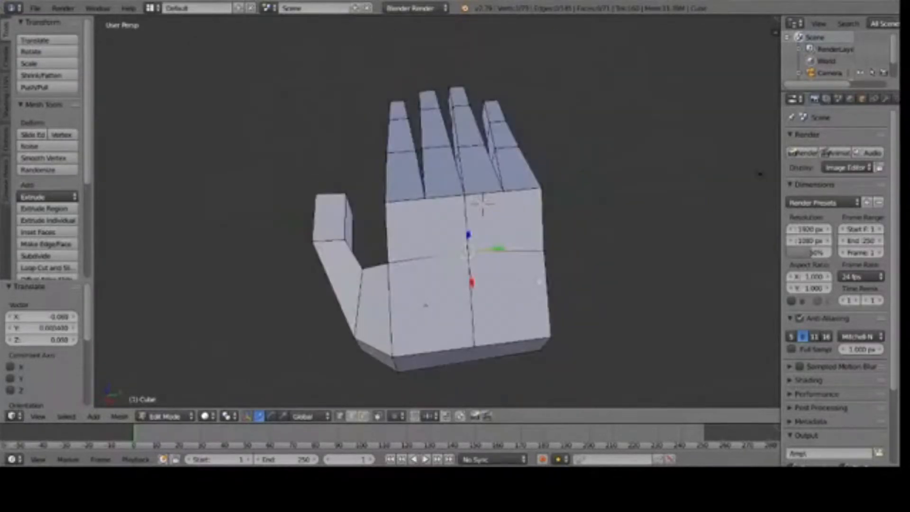
# Step: Undo the recent subdivisions and connecting edges that divide the palm into quarters
pyautogui.hotkey('ctrl', 'z')
pyautogui.hotkey('ctrl', 'z')
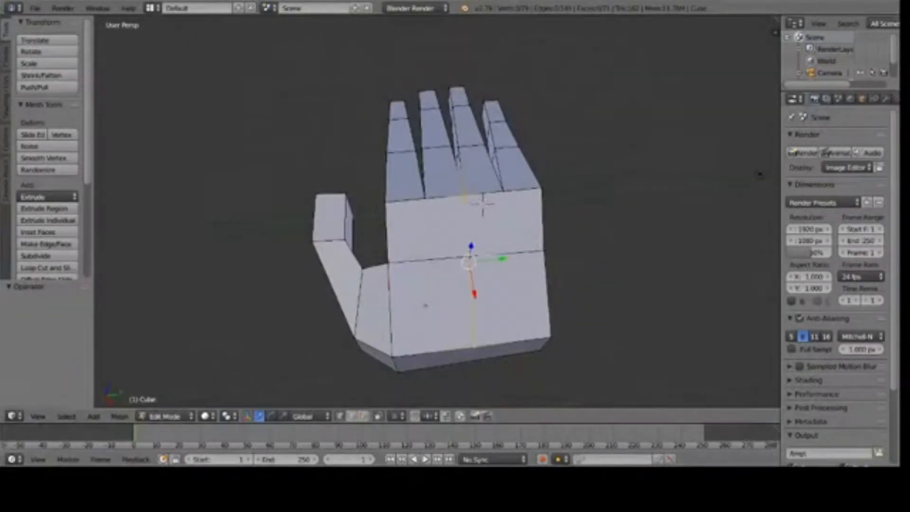
pyautogui.hotkey('ctrl', 'z')
pyautogui.hotkey('ctrl', 'z')
pyautogui.hotkey('ctrl', 'z')
pyautogui.hotkey('ctrl', 'z')
pyautogui.hotkey('ctrl', 'z')
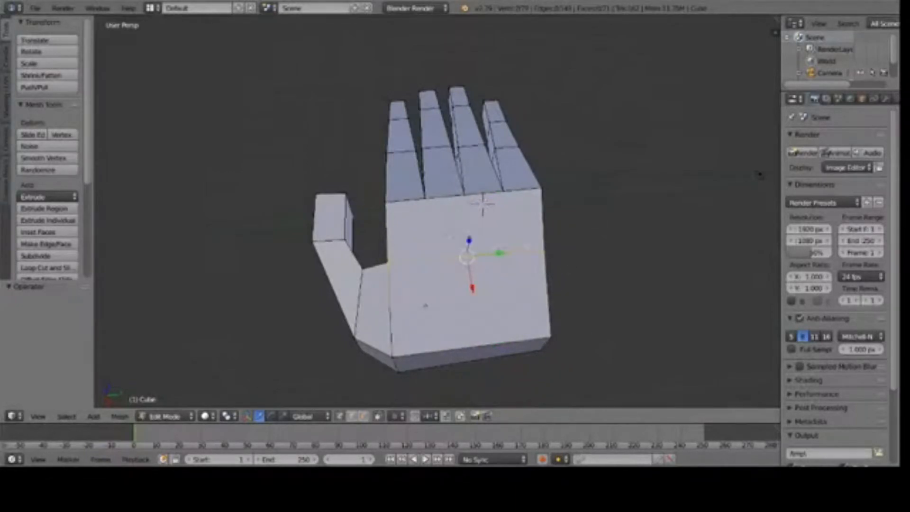
pyautogui.moveTo(482, 204)
pyautogui.mouseDown(button='middle')
pyautogui.moveTo(388, 193)
pyautogui.moveTo(482, 211)
pyautogui.mouseUp(button='middle')
pyautogui.hotkey('ctrl', 'z')
pyautogui.hotkey('ctrl', 'z')
pyautogui.hotkey('ctrl', 'z')
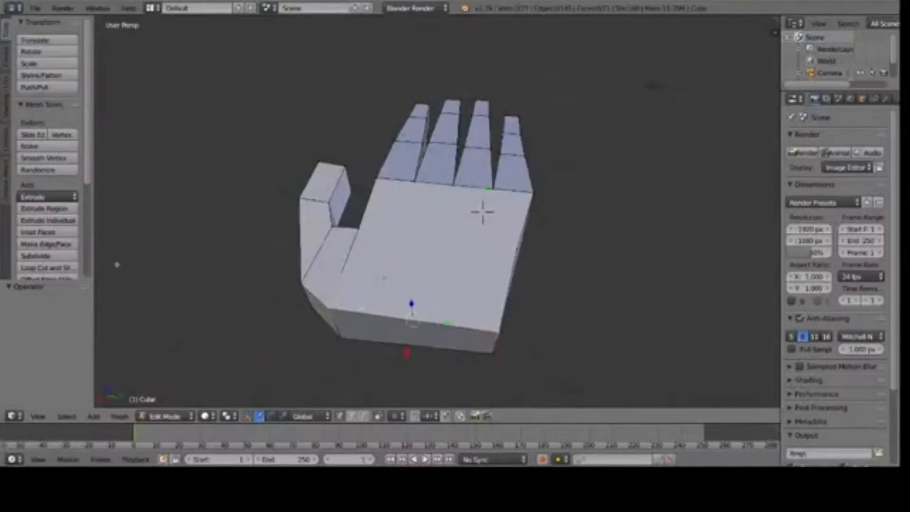
# Step: Subdivide the palm's rear and outer side edges with one cut, and join the side midpoint to the thumb's inner base corner
pyautogui.click(35, 255)
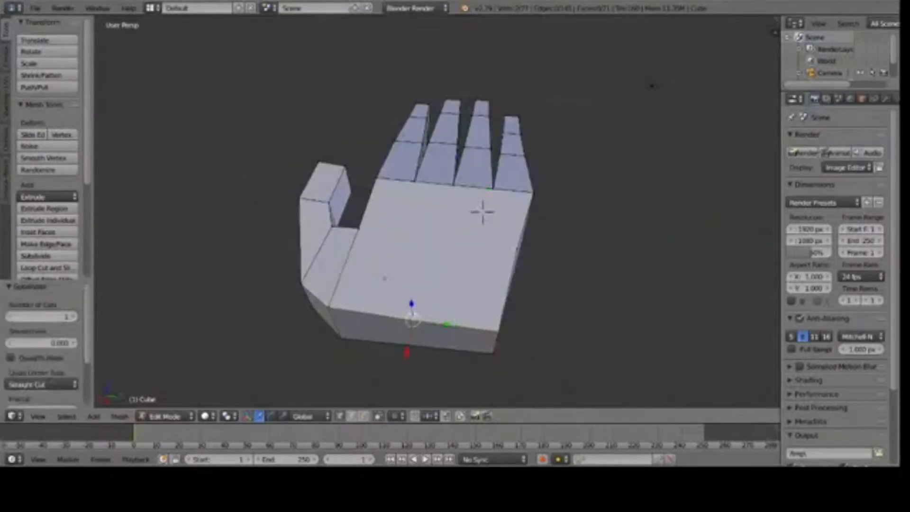
pyautogui.rightClick(522, 251)
pyautogui.click(53, 256)
pyautogui.rightClick(519, 250)
pyautogui.keyDown('shift'); pyautogui.rightClick(359, 229); pyautogui.keyUp('shift')
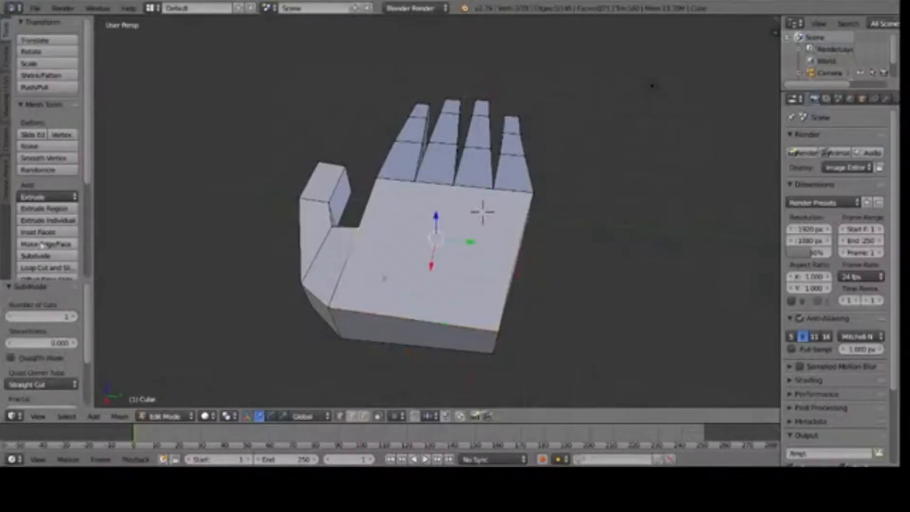
pyautogui.click(53, 245)
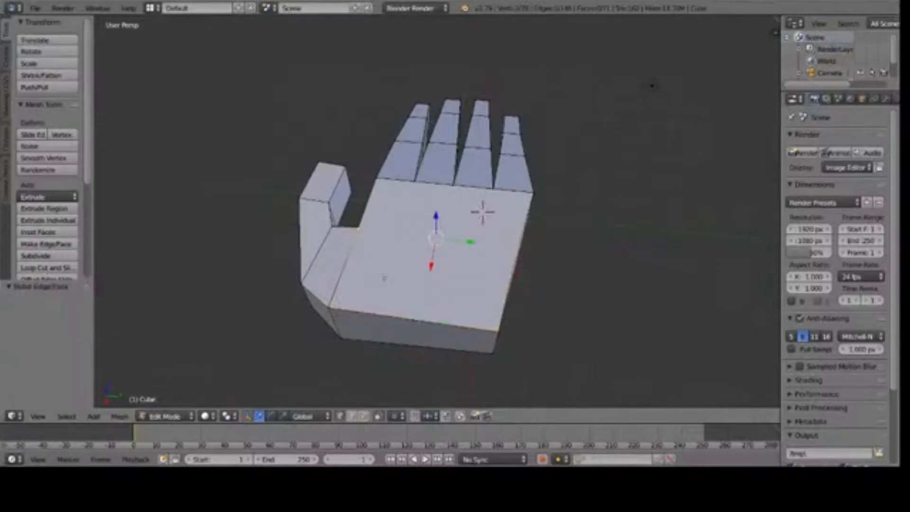
# Step: Try to subdivide the new edge running across the palm with one cut
pyautogui.moveTo(266, 237); pyautogui.dragTo(257, 279, button='middle')
pyautogui.rightClick(446, 221)
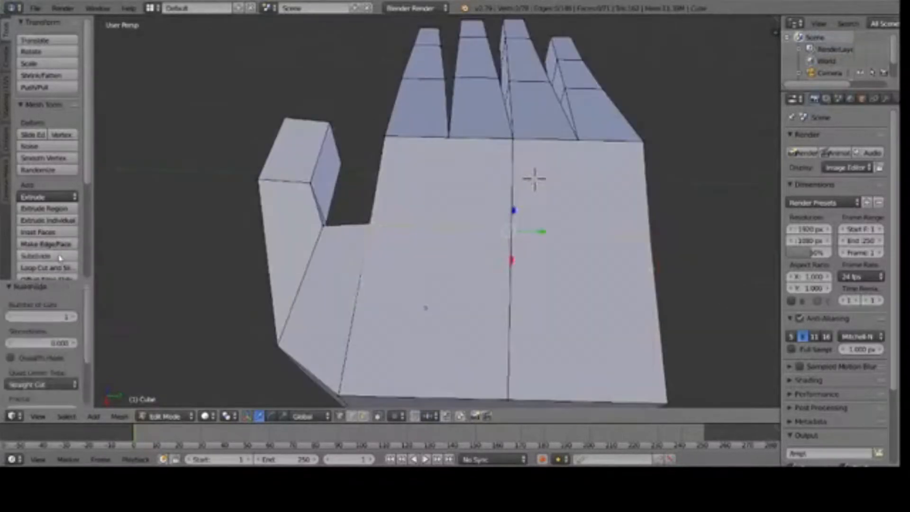
pyautogui.moveTo(427, 308); pyautogui.dragTo(572, 296, button='middle')
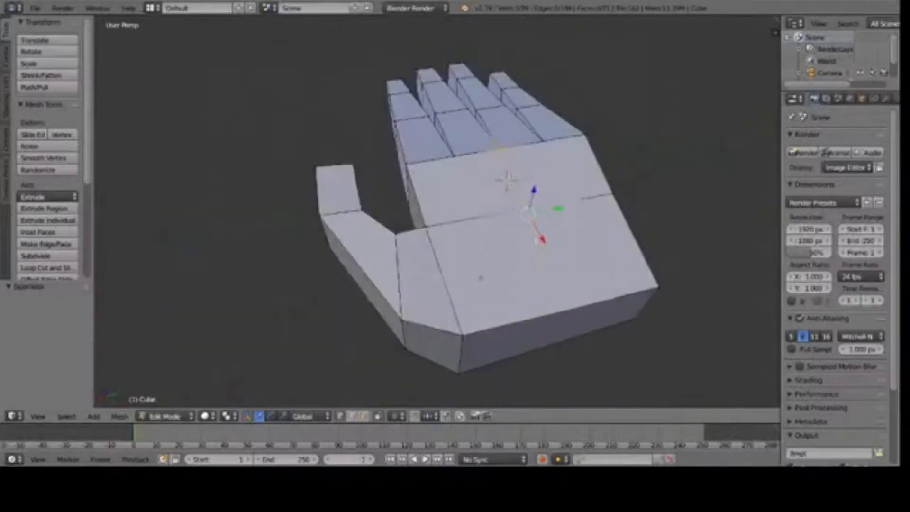
pyautogui.hotkey('ctrl', 'z')
pyautogui.hotkey('ctrl', 'z')
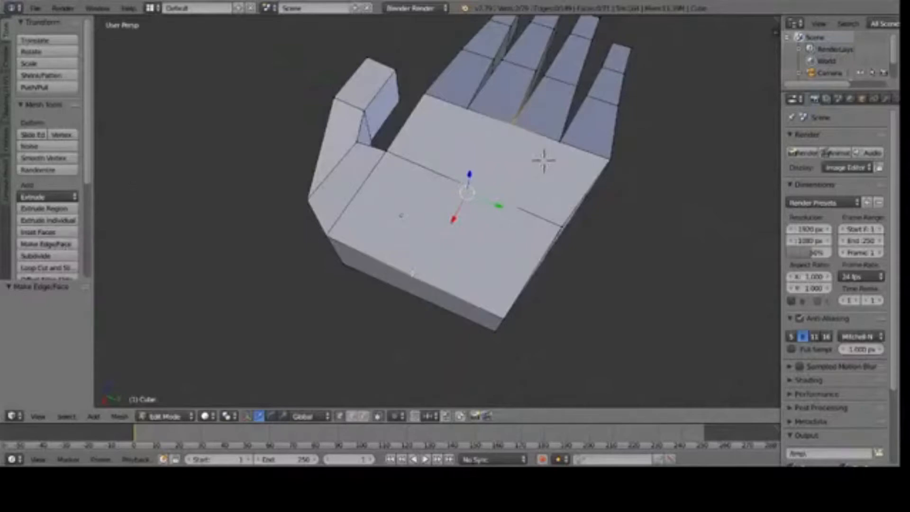
# Step: Select both ends of the edge crossing the palm below the fingers and subdivide it with one cut
pyautogui.rightClick(387, 150)
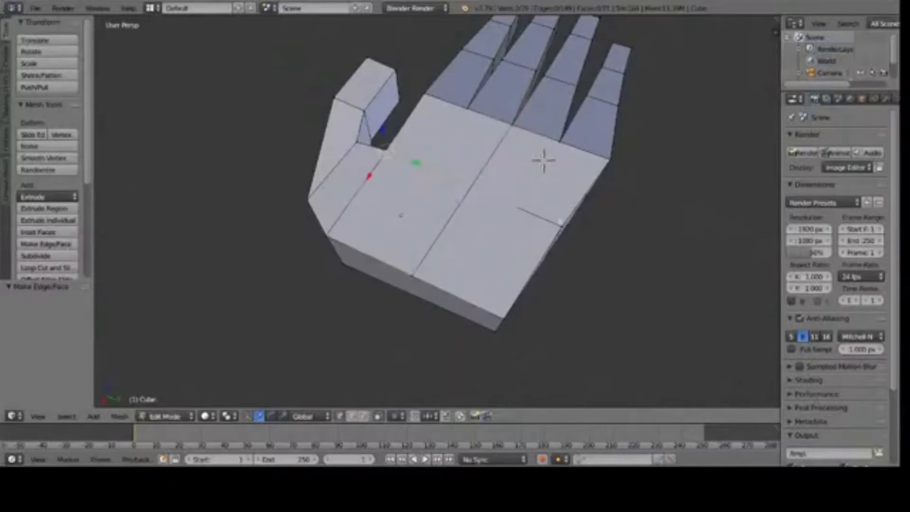
pyautogui.keyDown('shift'); pyautogui.rightClick(561, 226); pyautogui.keyUp('shift')
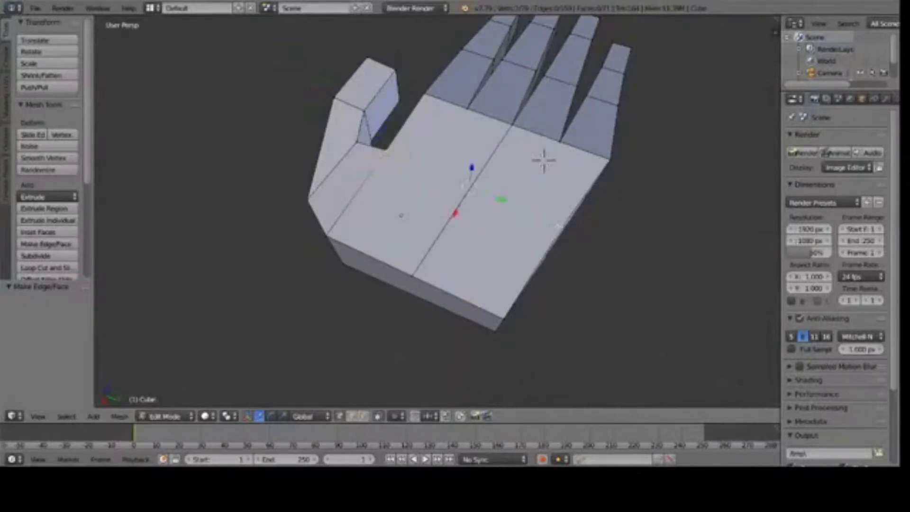
pyautogui.click(58, 256)
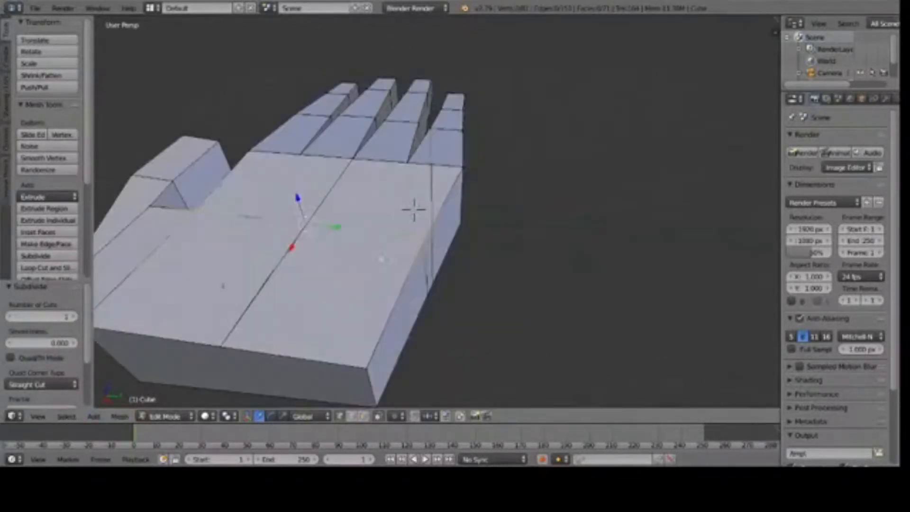
# Step: Try to move the selected vertices of the cross-palm edge upward, away from the palm surface
pyautogui.press('g')
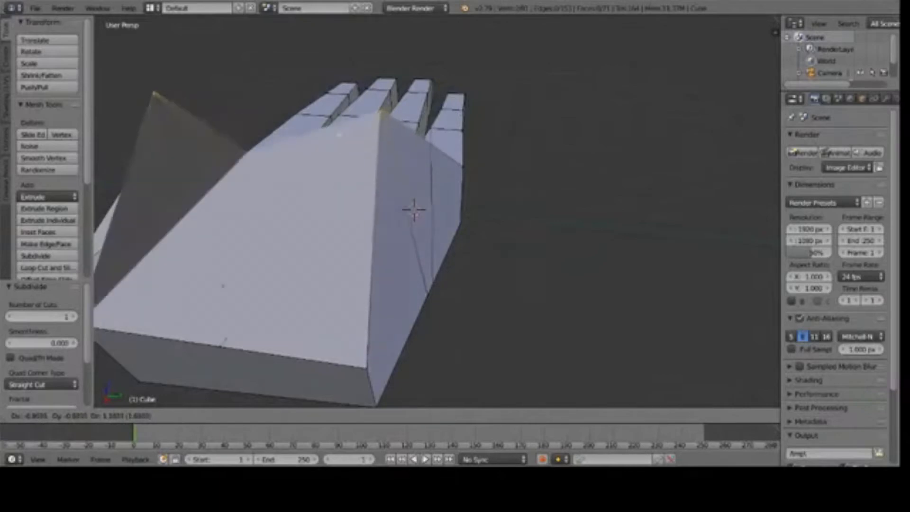
pyautogui.click(350, 136)
pyautogui.moveTo(349, 136); pyautogui.dragTo(483, 98, button='middle')
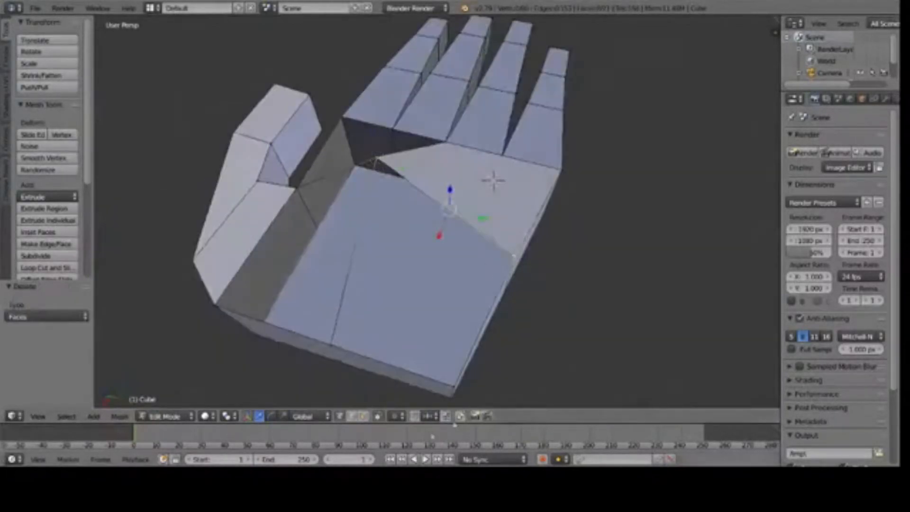
# Step: Fill the open rear area of the palm using Make Edge/Face and subdivide the selected palm edge
pyautogui.keyDown('shift'); pyautogui.rightClick(453, 382); pyautogui.keyUp('shift')
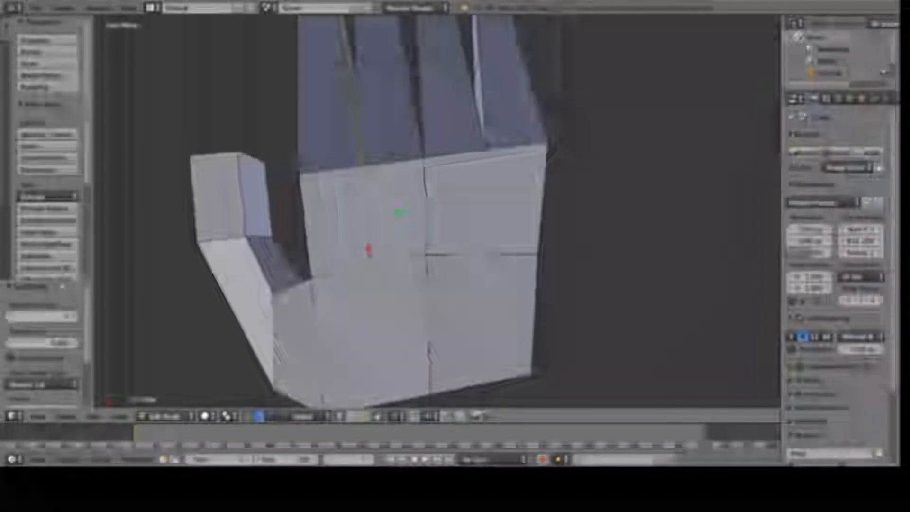
pyautogui.click(57, 244)
pyautogui.moveTo(332, 228); pyautogui.dragTo(445, 265, button='middle')
pyautogui.click(48, 256)
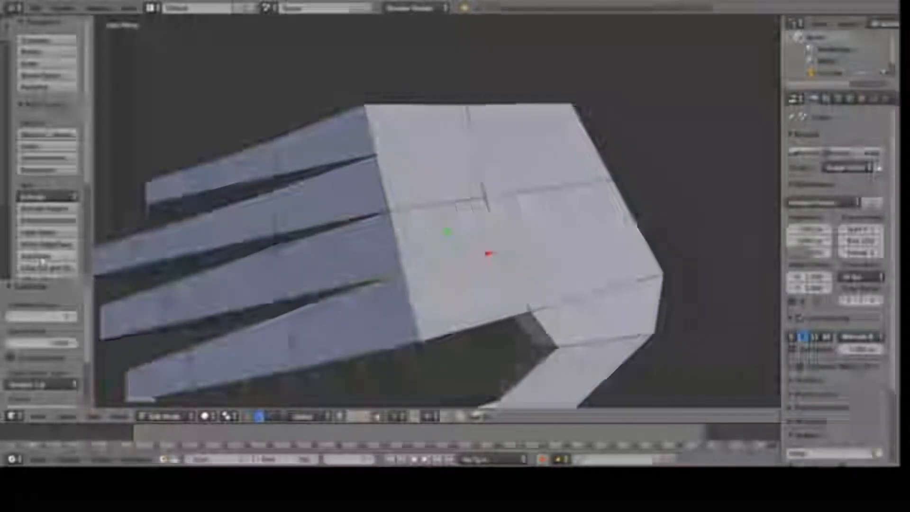
# Step: Extend the selection on the palm's cross edges and subdivide the selected edges
pyautogui.keyDown('shift'); pyautogui.rightClick(441, 203); pyautogui.keyUp('shift')
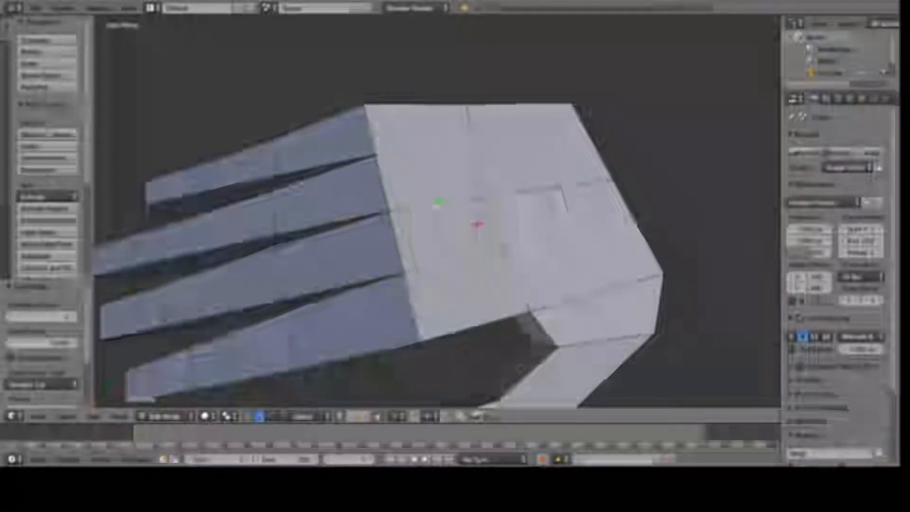
pyautogui.click(41, 256)
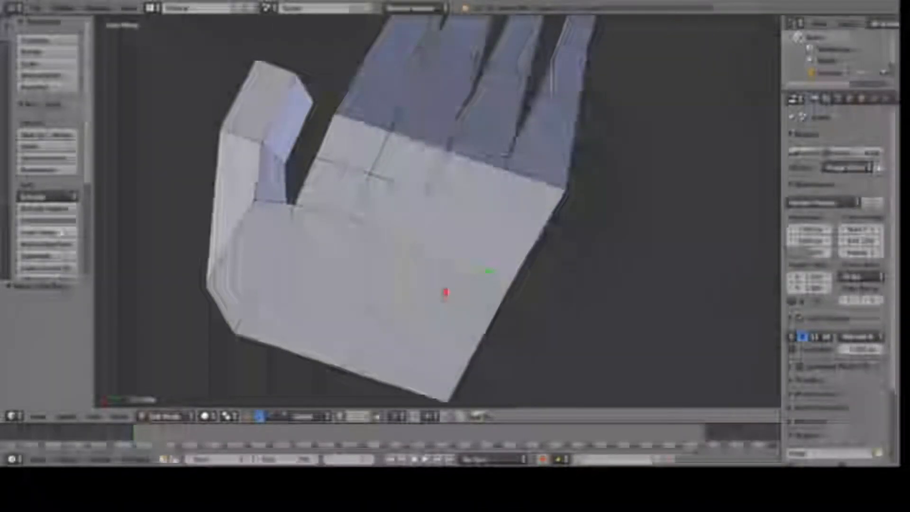
pyautogui.click(66, 257)
# Step: Select further points on the palm grid and undo the last subdivision near the wrist
pyautogui.rightClick(473, 228)
pyautogui.rightClick(425, 196)
pyautogui.rightClick(509, 175)
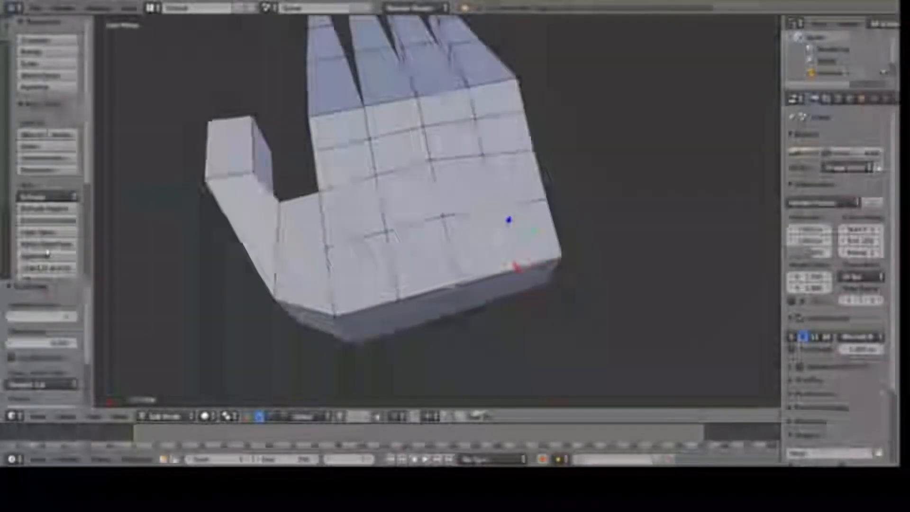
pyautogui.hotkey('ctrl', 'z')
# Step: Move the selected geometry at the wrist end of the palm, on the side opposite the thumb
pyautogui.scroll(-1, 588, 292)
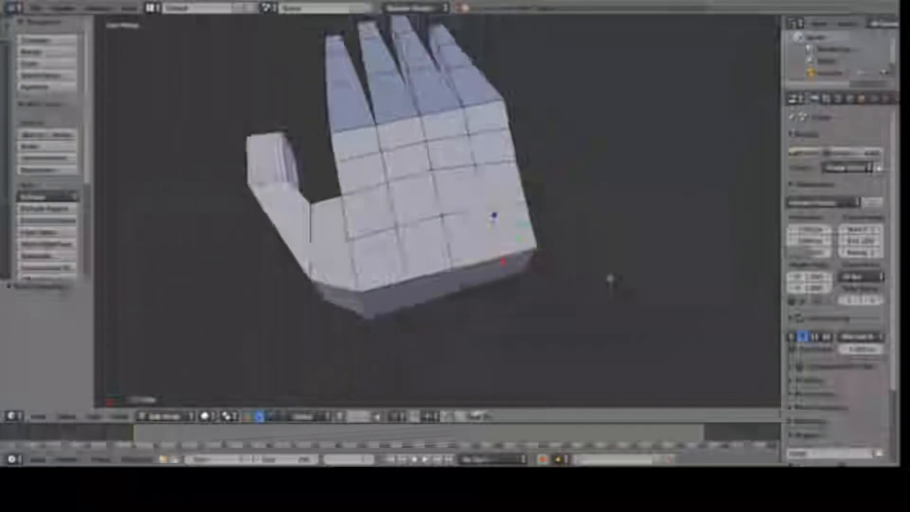
pyautogui.moveTo(610, 278); pyautogui.dragTo(583, 258, button='middle')
pyautogui.press('g')
pyautogui.click(545, 265)
# Step: Select the geometry at the wrist end of the palm and scale it
pyautogui.rightClick(479, 297)
pyautogui.moveTo(503, 268); pyautogui.dragTo(656, 355, button='middle')
pyautogui.press('s')
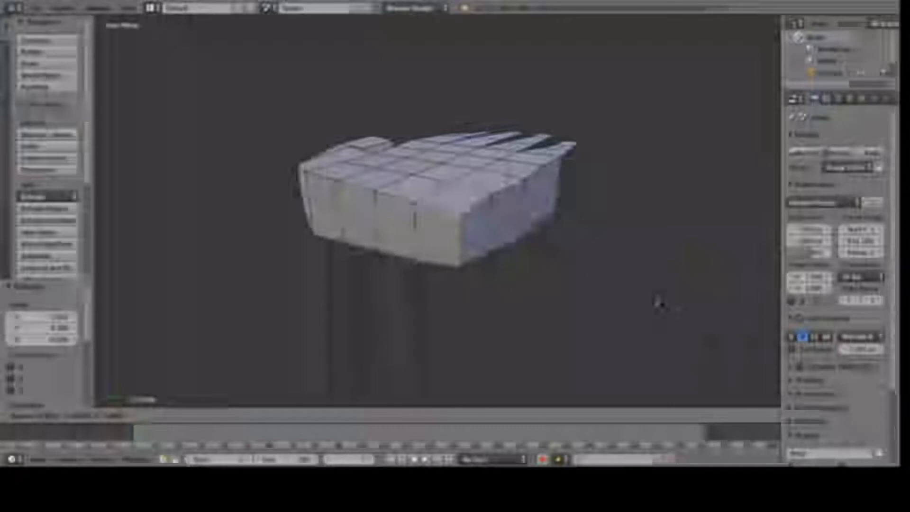
pyautogui.click(656, 302)
# Step: Scale the selected tip segment of the thumb
pyautogui.moveTo(652, 300); pyautogui.dragTo(536, 331, button='middle')
pyautogui.press('s')
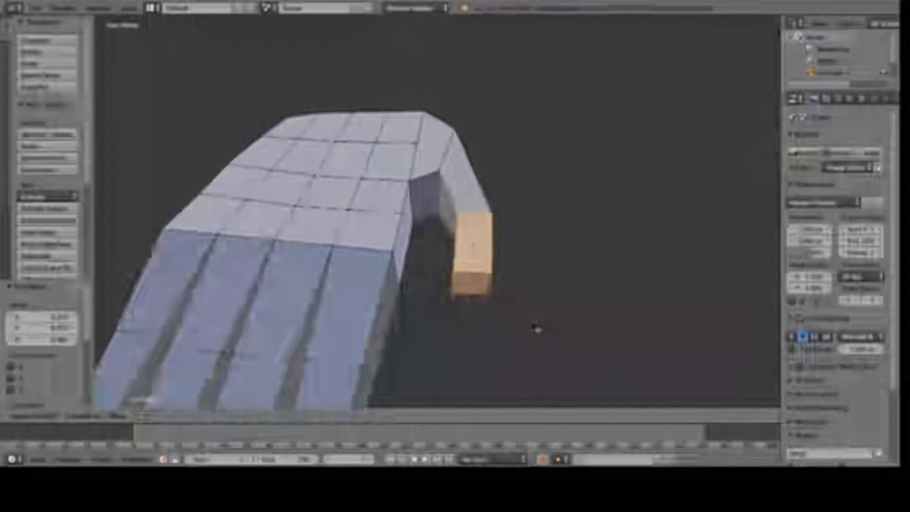
pyautogui.click(549, 337)
# Step: Add the faces of the two fingers nearest the thumb to the selected thumb faces and subdivide them
pyautogui.moveTo(542, 325); pyautogui.dragTo(126, 331, button='middle')
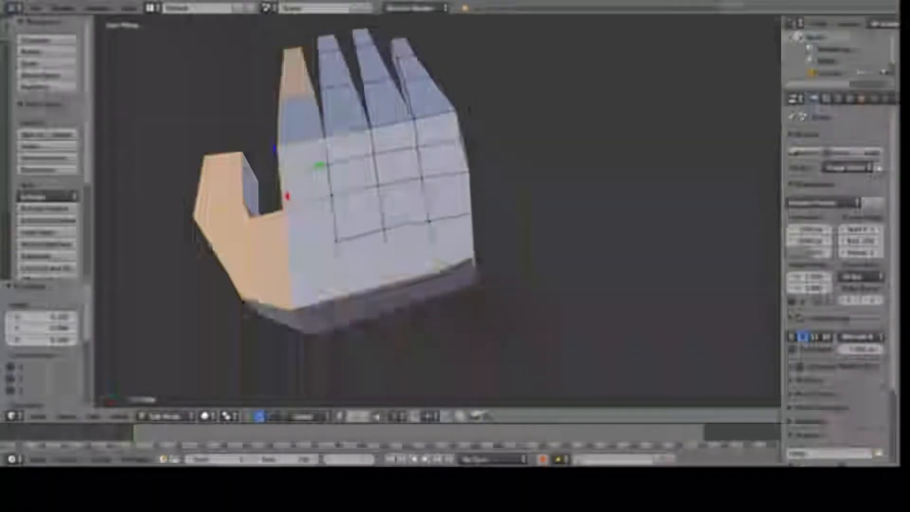
pyautogui.keyDown('shift'); pyautogui.rightClick(309, 107); pyautogui.keyUp('shift')
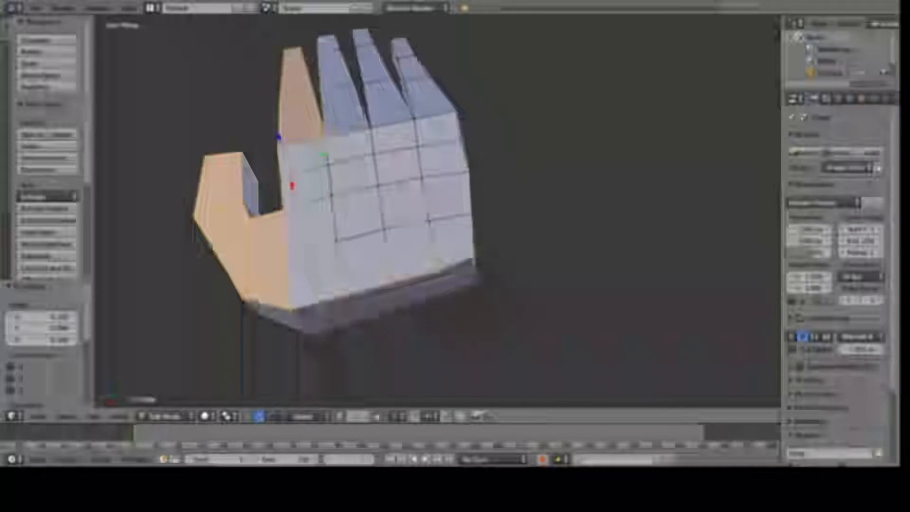
pyautogui.keyDown('shift'); pyautogui.rightClick(336, 70); pyautogui.keyUp('shift')
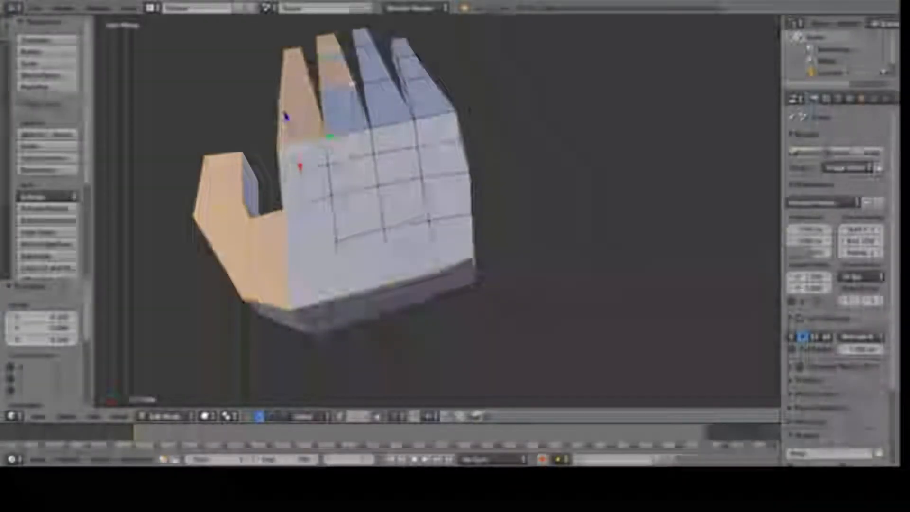
pyautogui.click(52, 257)
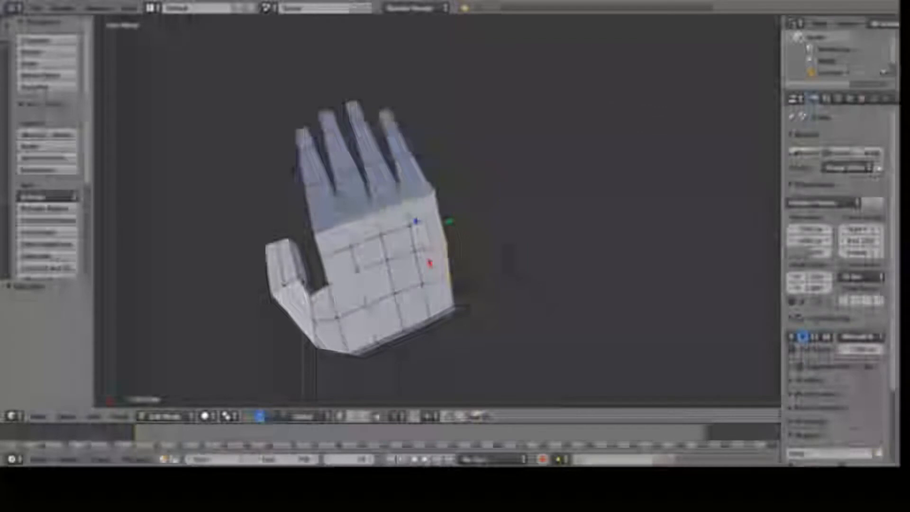
# Step: Fill the selected palm outline with a single face using Make Edge/Face and subdivide it
pyautogui.rightClick(401, 244)
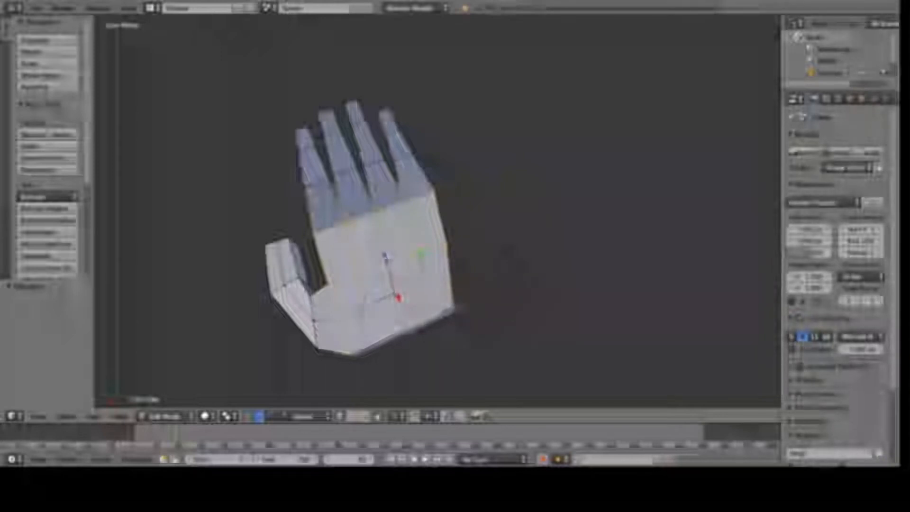
pyautogui.press('f')
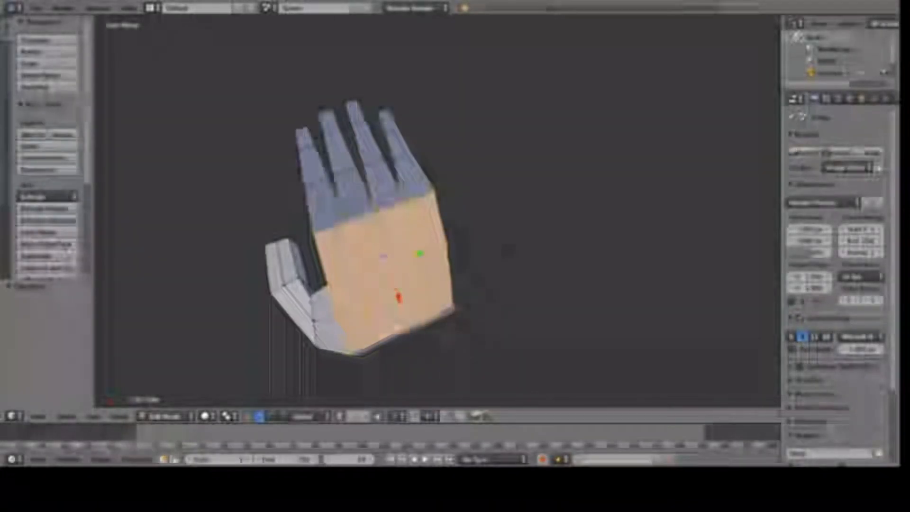
pyautogui.click(56, 252)
# Step: Switch the hand from Edit Mode to Sculpt Mode
pyautogui.moveTo(284, 258); pyautogui.dragTo(387, 246, button='middle')
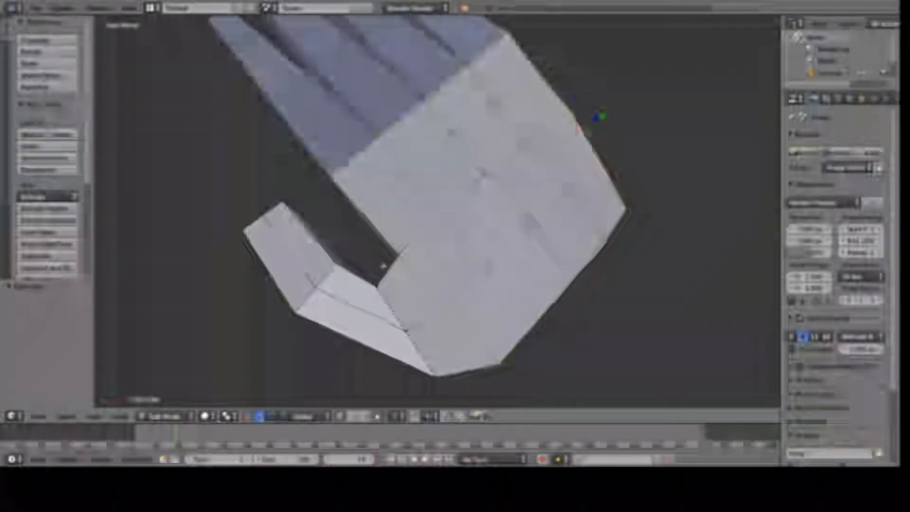
pyautogui.moveTo(455, 223); pyautogui.dragTo(350, 189, button='middle')
pyautogui.scroll(-3, 351, 190)
pyautogui.click(179, 417)
pyautogui.click(172, 363)
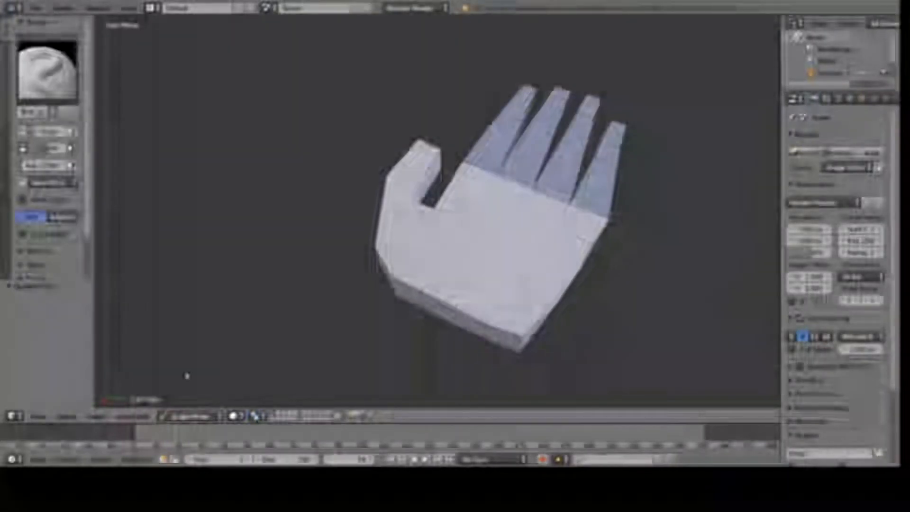
# Step: Choose the Simplify brush and sculpt strokes across the hand
pyautogui.click(47, 71)
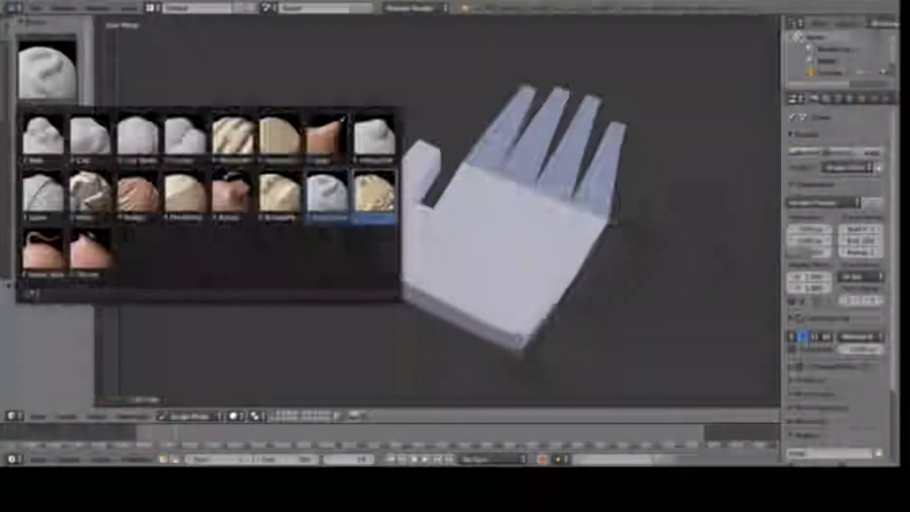
pyautogui.click(373, 196)
pyautogui.moveTo(636, 298); pyautogui.dragTo(523, 262, button='middle')
pyautogui.moveTo(523, 261); pyautogui.dragTo(330, 269)
pyautogui.moveTo(590, 274)
pyautogui.mouseDown()
pyautogui.moveTo(628, 273)
pyautogui.moveTo(611, 274)
pyautogui.mouseUp()
pyautogui.moveTo(611, 274)
pyautogui.mouseDown(button='middle')
pyautogui.moveTo(633, 345)
pyautogui.moveTo(549, 358)
pyautogui.mouseUp(button='middle')
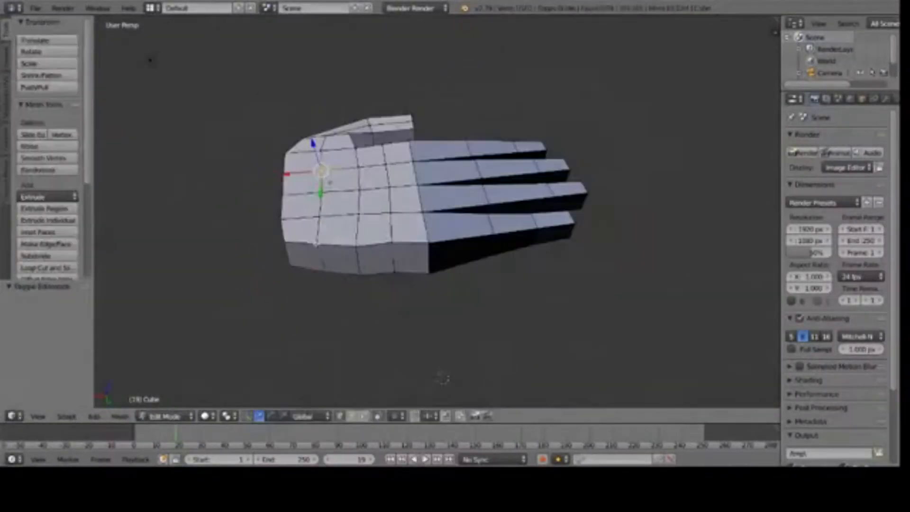
# Step: Select the whole linked hand mesh in Edit Mode and subdivide it with one cut
pyautogui.rightClick(317, 244)
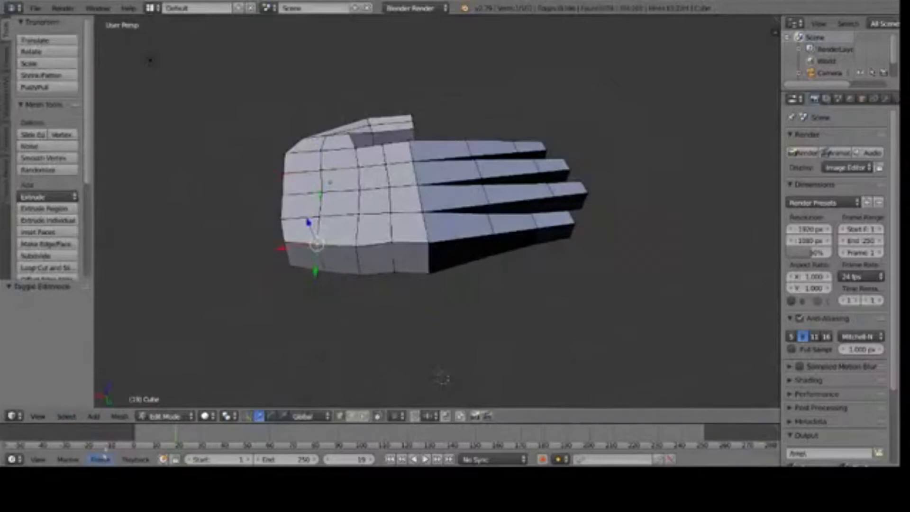
pyautogui.click(120, 416)
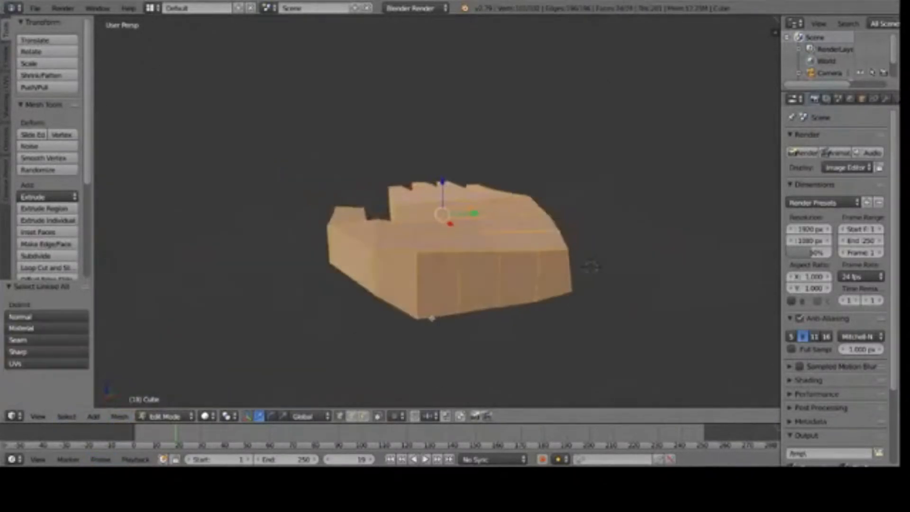
pyautogui.moveTo(431, 317); pyautogui.dragTo(178, 287, button='middle')
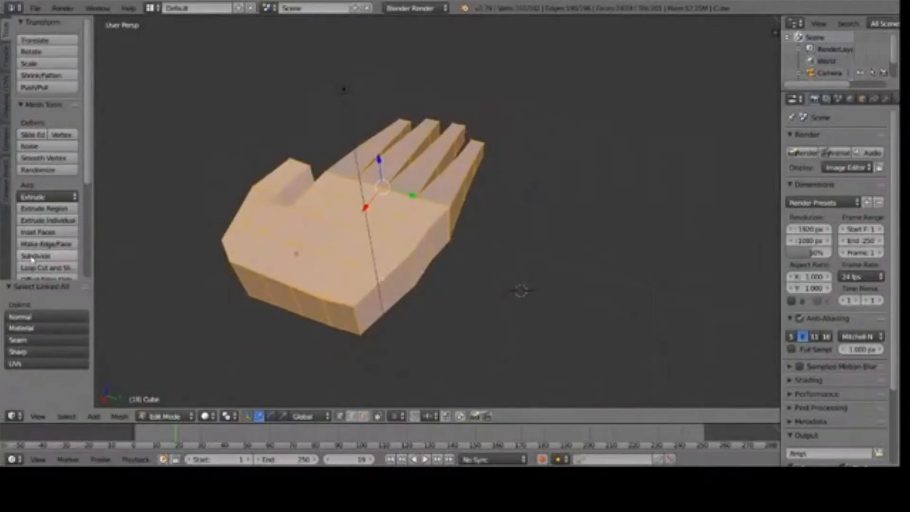
pyautogui.click(55, 255)
pyautogui.click(52, 255)
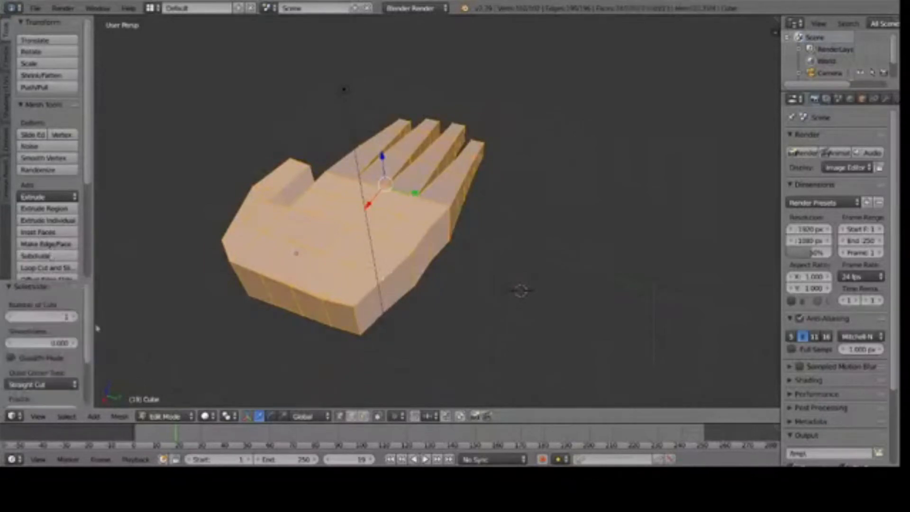
# Step: Return the subdivided hand to Sculpt Mode and sculpt across the palm
pyautogui.click(66, 417)
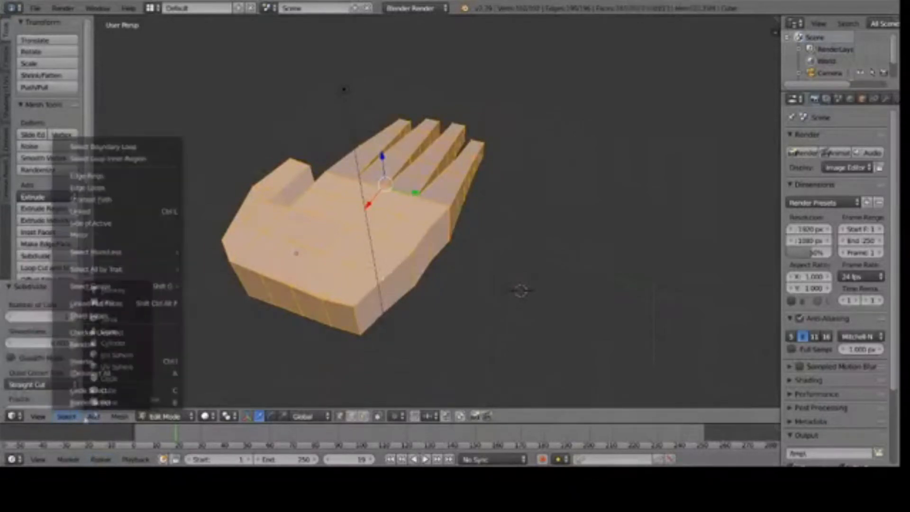
pyautogui.click(168, 417)
pyautogui.click(174, 378)
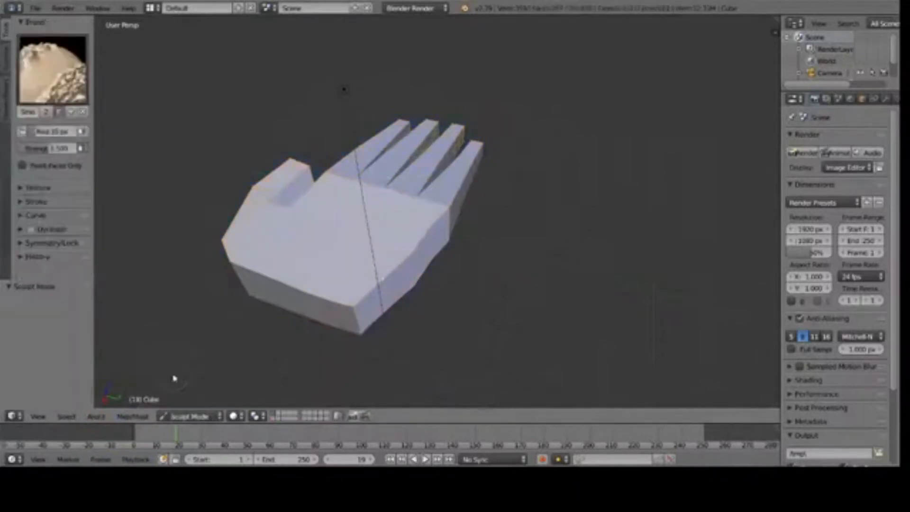
pyautogui.moveTo(385, 232)
pyautogui.mouseDown()
pyautogui.moveTo(364, 196)
pyautogui.moveTo(477, 204)
pyautogui.moveTo(327, 213)
pyautogui.moveTo(319, 159)
pyautogui.moveTo(375, 180)
pyautogui.moveTo(403, 142)
pyautogui.moveTo(521, 221)
pyautogui.moveTo(279, 182)
pyautogui.moveTo(416, 176)
pyautogui.moveTo(219, 237)
pyautogui.moveTo(426, 158)
pyautogui.moveTo(300, 246)
pyautogui.moveTo(425, 254)
pyautogui.mouseUp()
pyautogui.moveTo(425, 253)
pyautogui.mouseDown(button='middle')
pyautogui.moveTo(398, 331)
pyautogui.moveTo(337, 341)
pyautogui.moveTo(459, 287)
pyautogui.moveTo(384, 372)
pyautogui.mouseUp(button='middle')
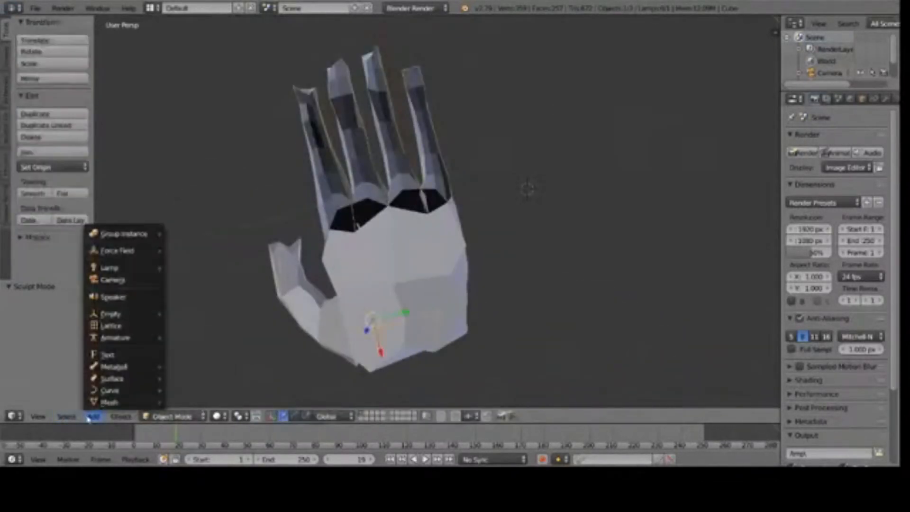
# Step: Add an ico sphere with 2 subdivisions and size 1.000, and move it toward the hand
pyautogui.click(92, 416)
pyautogui.moveTo(127, 369)
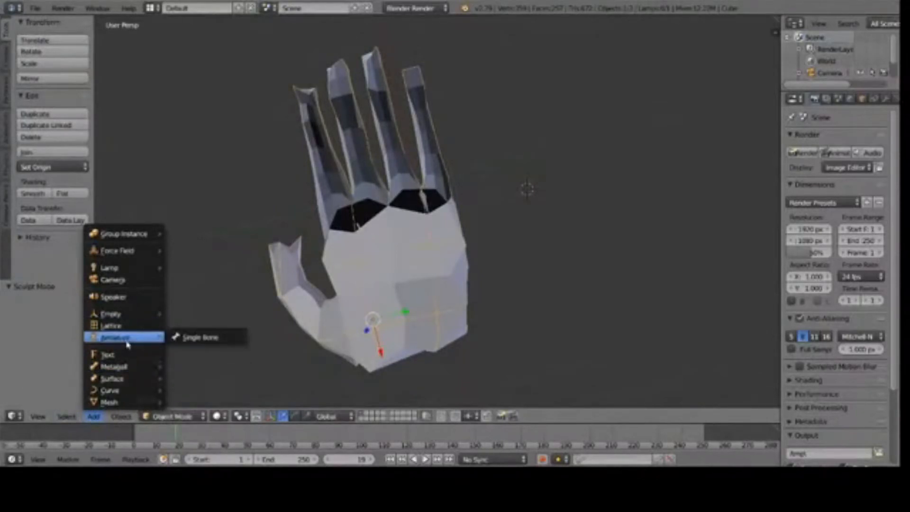
pyautogui.moveTo(123, 402)
pyautogui.click(202, 336)
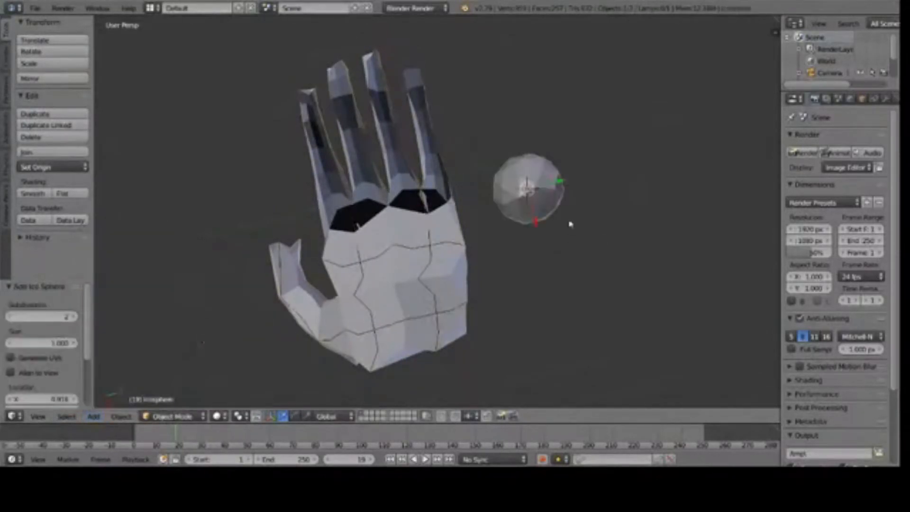
pyautogui.press('g')
pyautogui.click(472, 268)
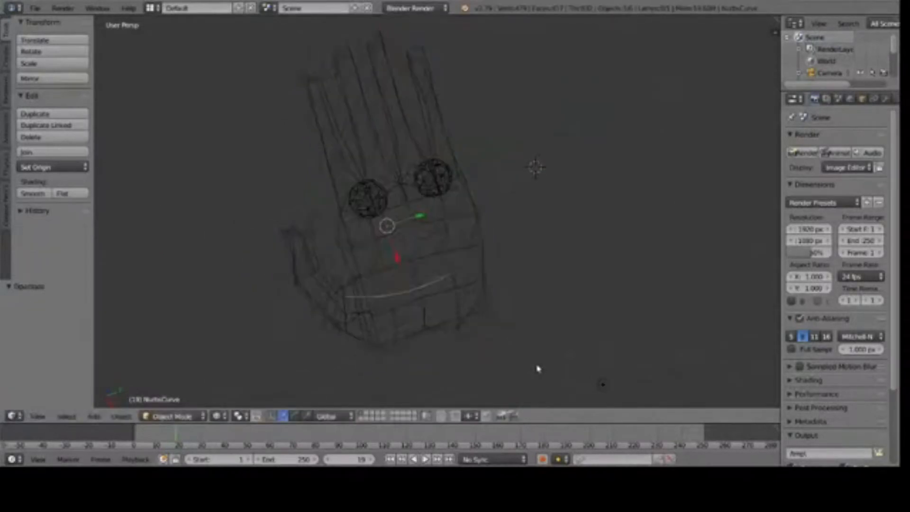
# Step: Move the NURBS curve across the palm below the two spheres and switch the view to solid shading
pyautogui.press('g')
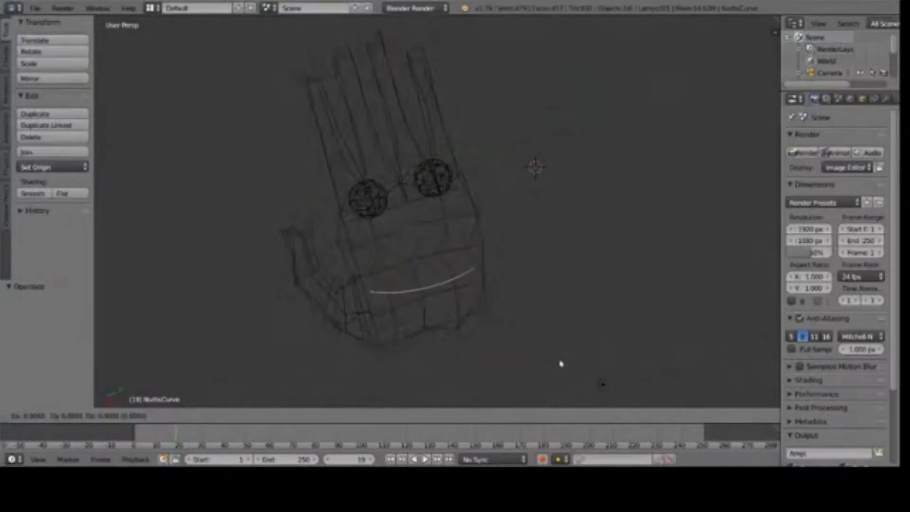
pyautogui.click(560, 360)
pyautogui.press('g')
pyautogui.click(543, 351)
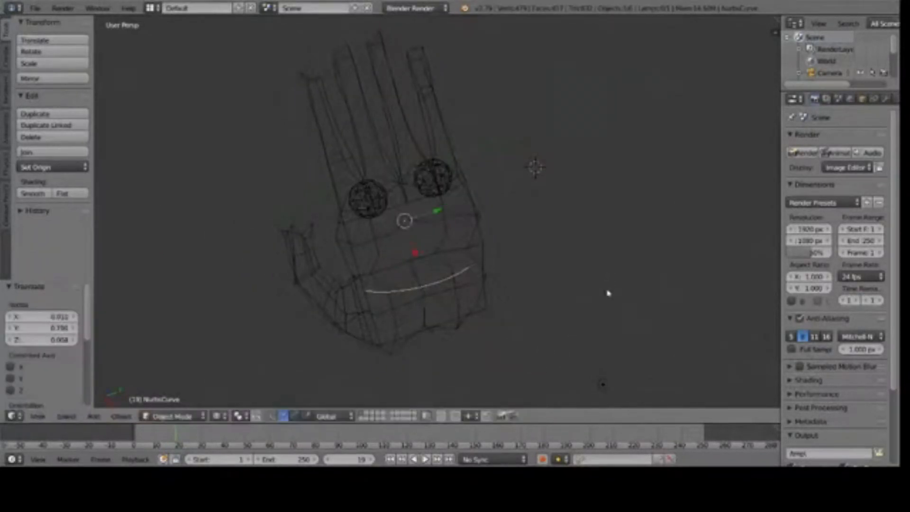
pyautogui.moveTo(601, 295); pyautogui.dragTo(521, 289, button='middle')
pyautogui.scroll(3, 522, 288)
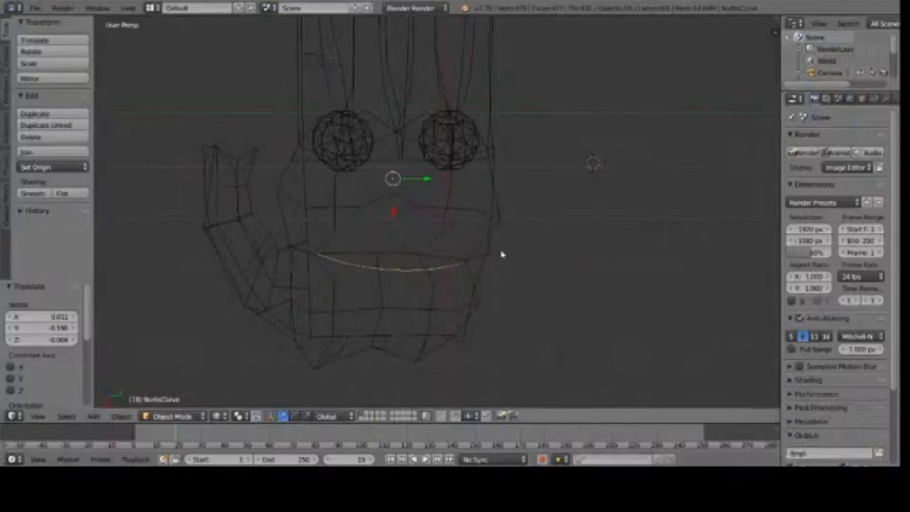
pyautogui.press('z')
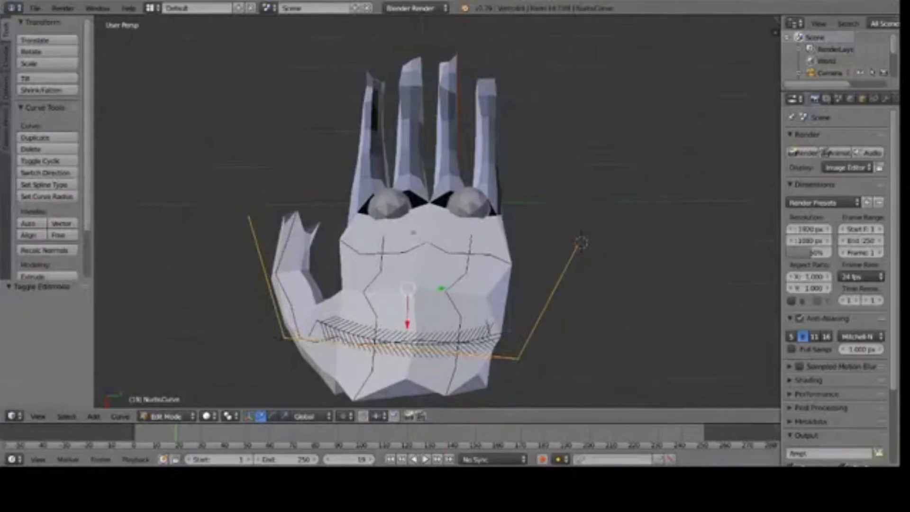
# Step: Try to enlarge the radius of the curve's selected control points with Shrink/Fatten
pyautogui.hotkey('alt', 's')
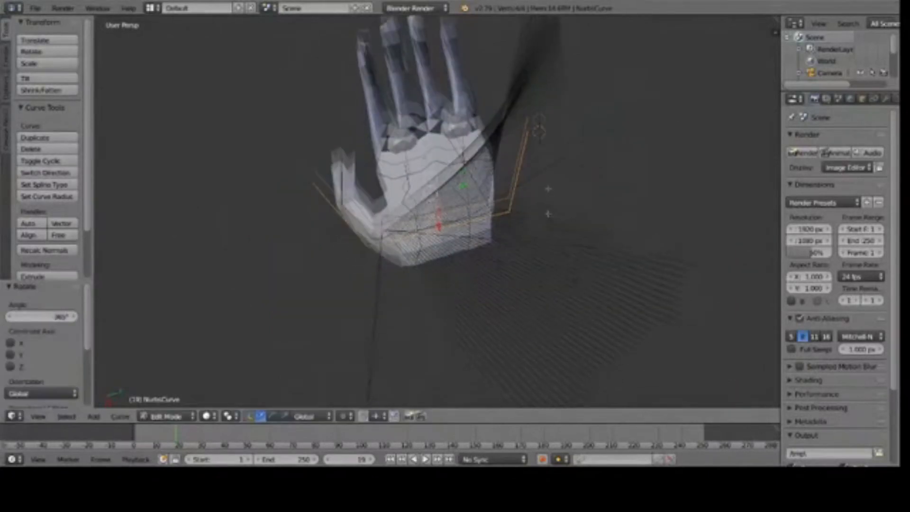
pyautogui.moveTo(547, 187); pyautogui.dragTo(353, 74, button='middle')
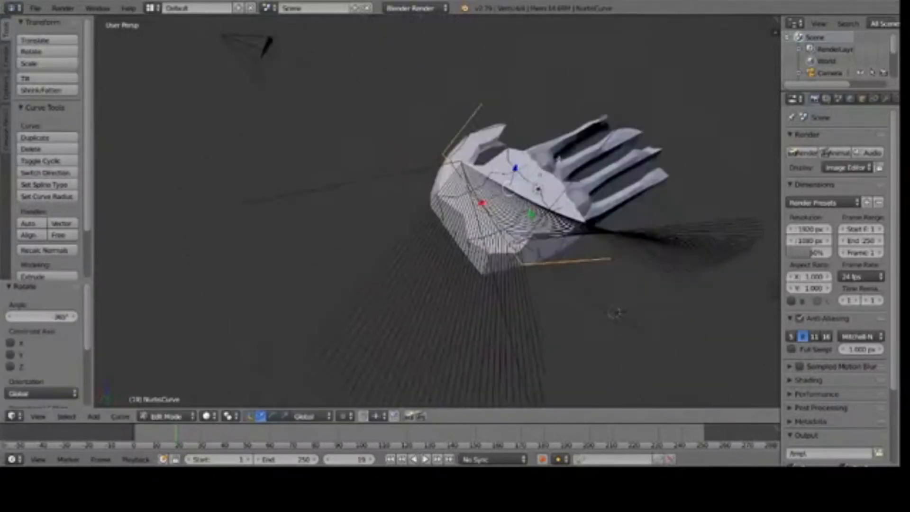
pyautogui.moveTo(528, 245); pyautogui.dragTo(607, 313, button='middle')
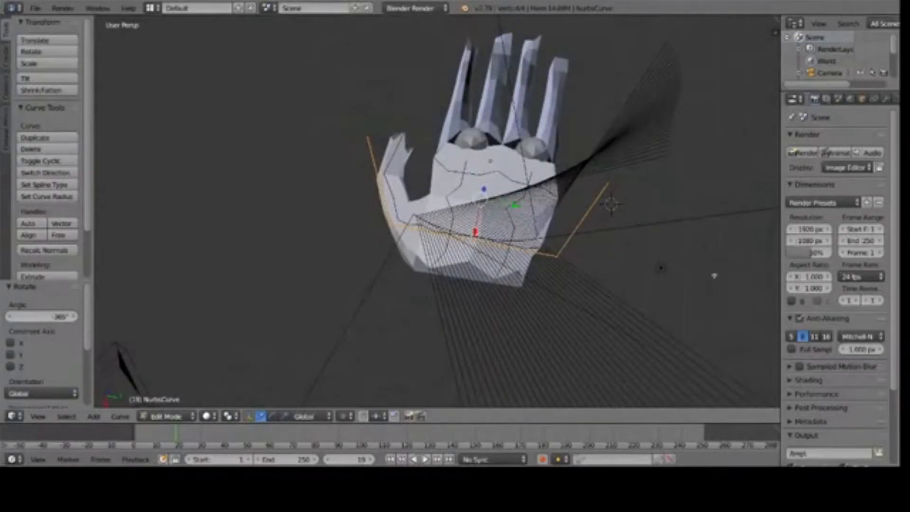
# Step: Try to rotate and move the curve's control points over the palm
pyautogui.press('r')
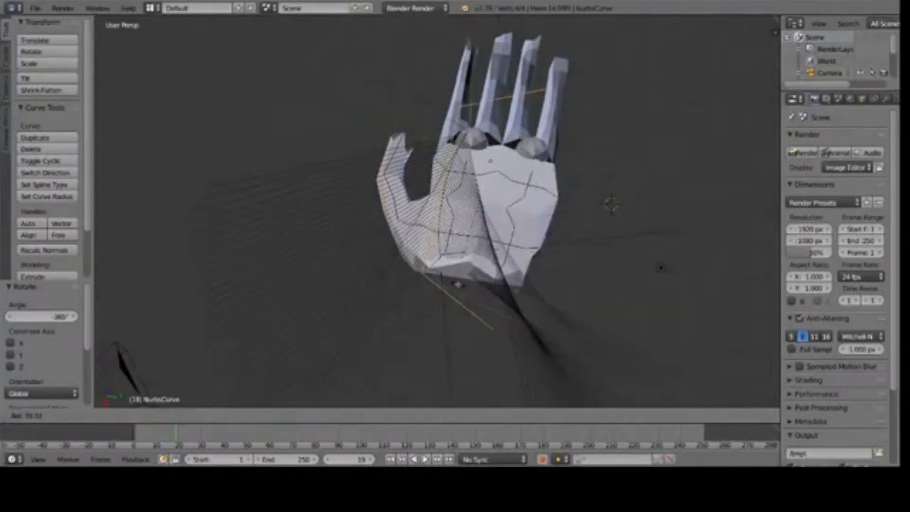
pyautogui.click(623, 246)
pyautogui.press('g')
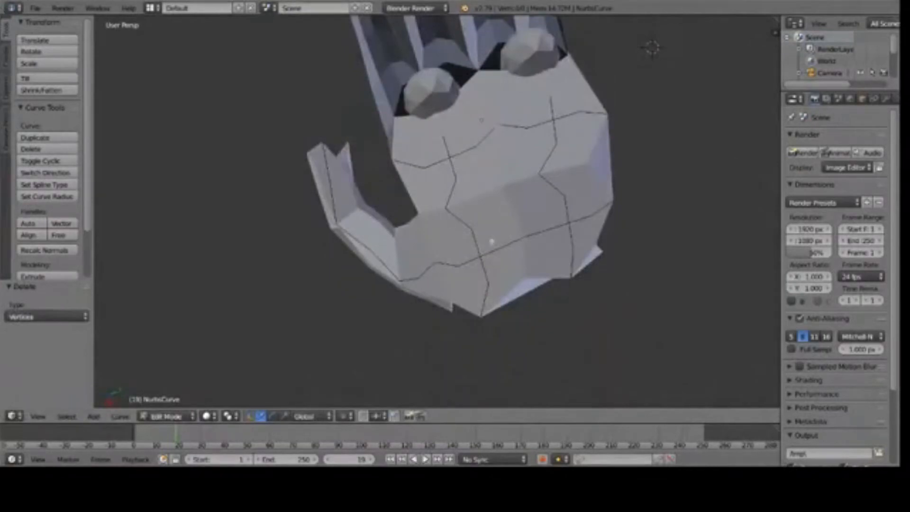
# Step: Leave the curve's Edit Mode and put the hand mesh in Sculpt Mode with the Grab brush
pyautogui.moveTo(490, 242); pyautogui.dragTo(548, 140, button='middle')
pyautogui.keyDown('shift'); pyautogui.moveTo(625, 234); pyautogui.dragTo(427, 238, button='middle'); pyautogui.keyUp('shift')
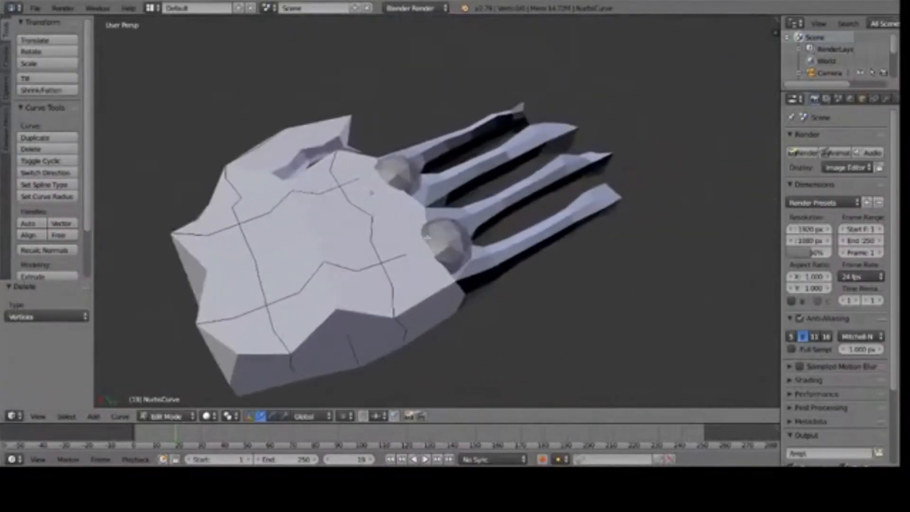
pyautogui.moveTo(472, 293); pyautogui.dragTo(427, 394, button='middle')
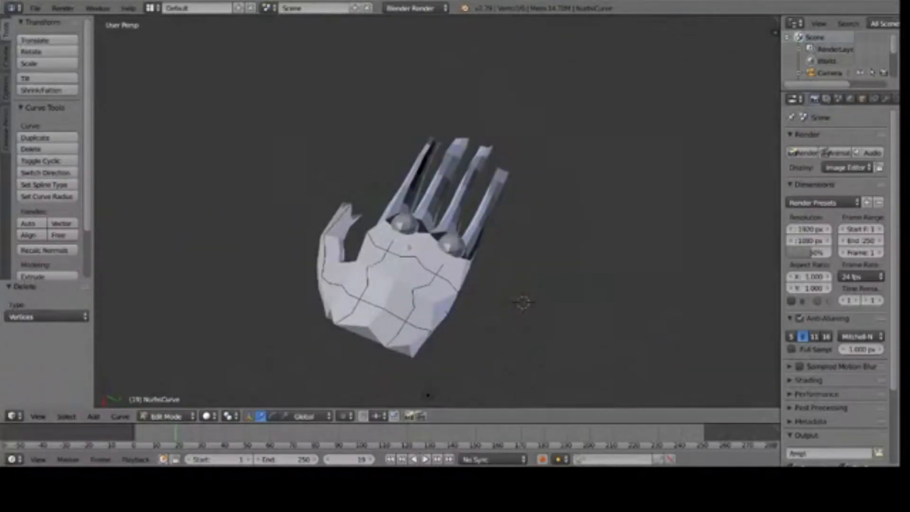
pyautogui.press('Tab')
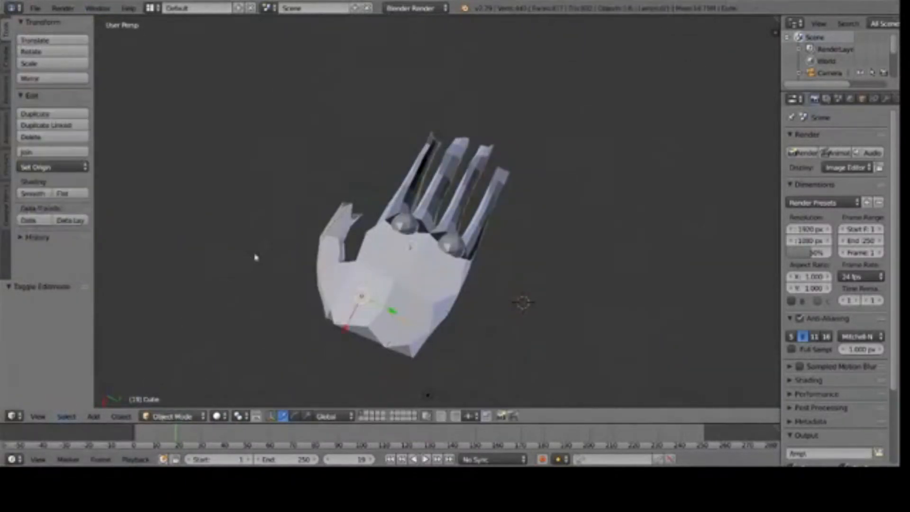
pyautogui.click(172, 416)
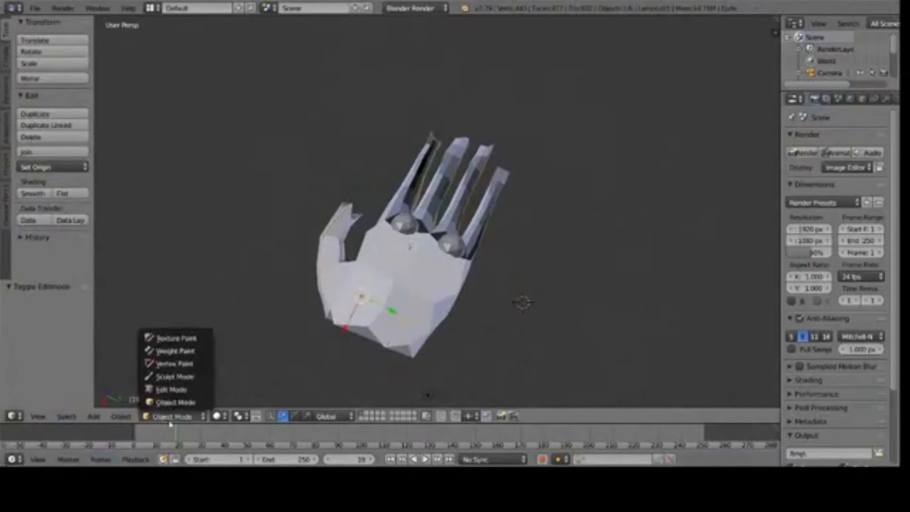
pyautogui.click(184, 376)
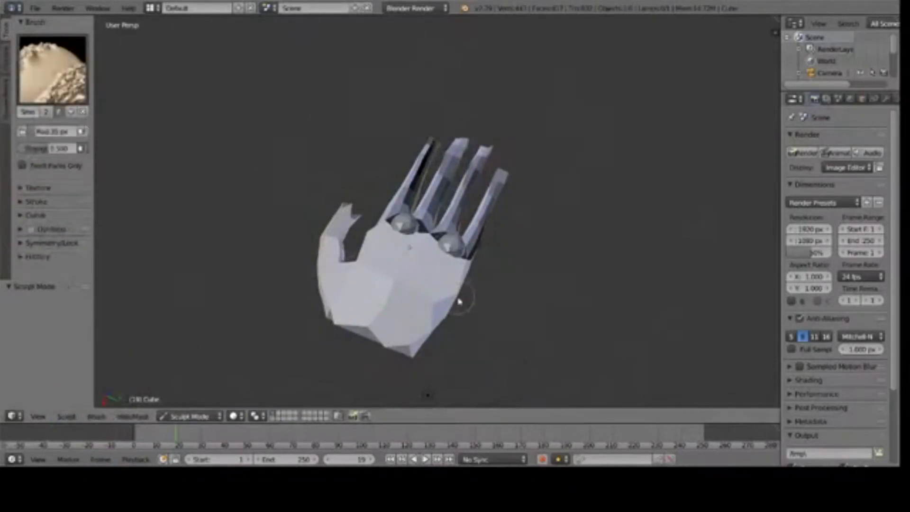
pyautogui.click(52, 68)
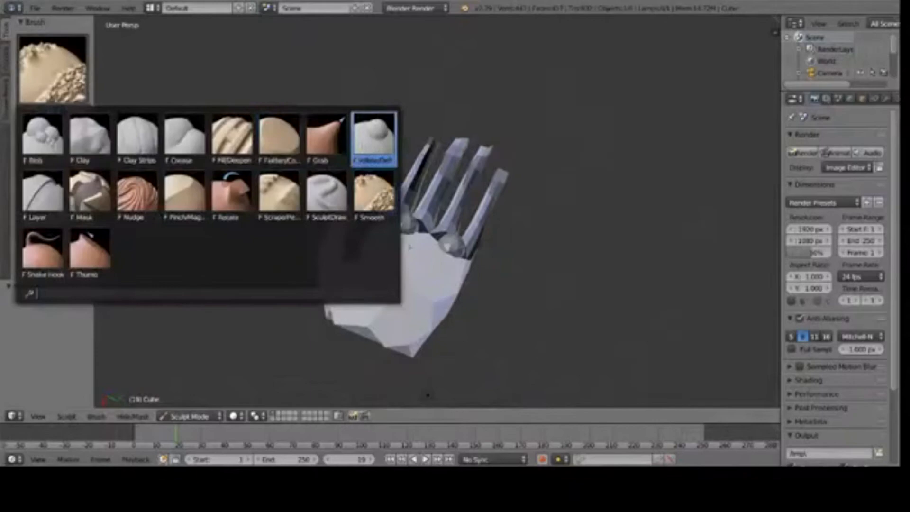
pyautogui.click(374, 134)
# Step: Pull the palm surface toward the thumb with the Grab brush and adjust the thumb's inner side and lower edge
pyautogui.moveTo(392, 257)
pyautogui.mouseDown()
pyautogui.moveTo(373, 172)
pyautogui.moveTo(316, 246)
pyautogui.mouseUp()
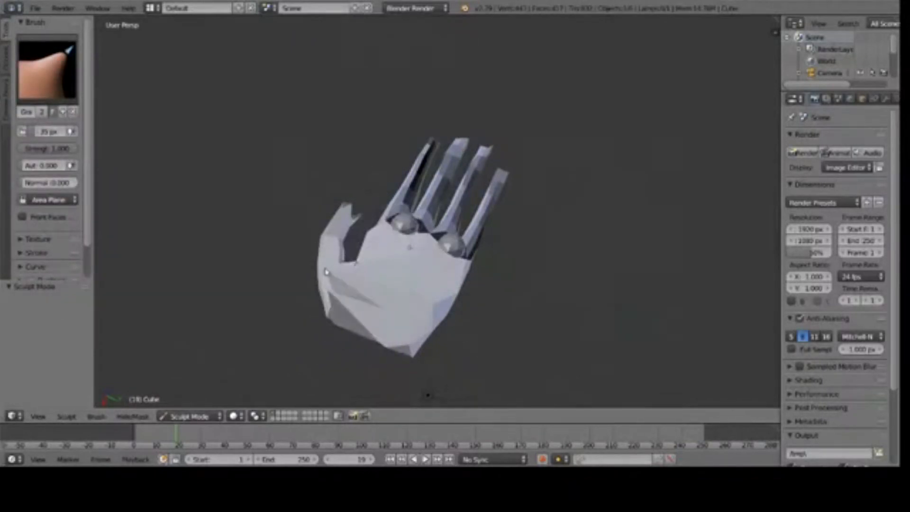
pyautogui.moveTo(355, 223)
pyautogui.mouseDown()
pyautogui.moveTo(294, 295)
pyautogui.moveTo(310, 281)
pyautogui.moveTo(337, 284)
pyautogui.moveTo(334, 257)
pyautogui.moveTo(337, 281)
pyautogui.moveTo(323, 287)
pyautogui.moveTo(343, 239)
pyautogui.mouseUp()
pyautogui.moveTo(344, 239); pyautogui.dragTo(508, 166, button='middle')
pyautogui.moveTo(528, 242)
pyautogui.mouseDown()
pyautogui.moveTo(522, 276)
pyautogui.moveTo(541, 240)
pyautogui.mouseUp()
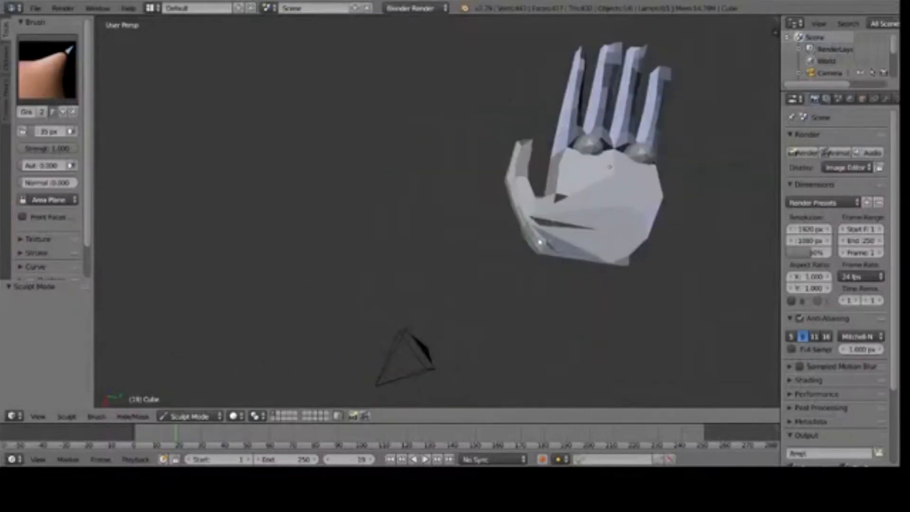
# Step: Grab the mesh at the thumb's base and pull it outward past the thumb into a long point
pyautogui.scroll(2, 612, 299)
pyautogui.keyDown('shift'); pyautogui.moveTo(680, 308); pyautogui.dragTo(503, 409, button='middle'); pyautogui.keyUp('shift')
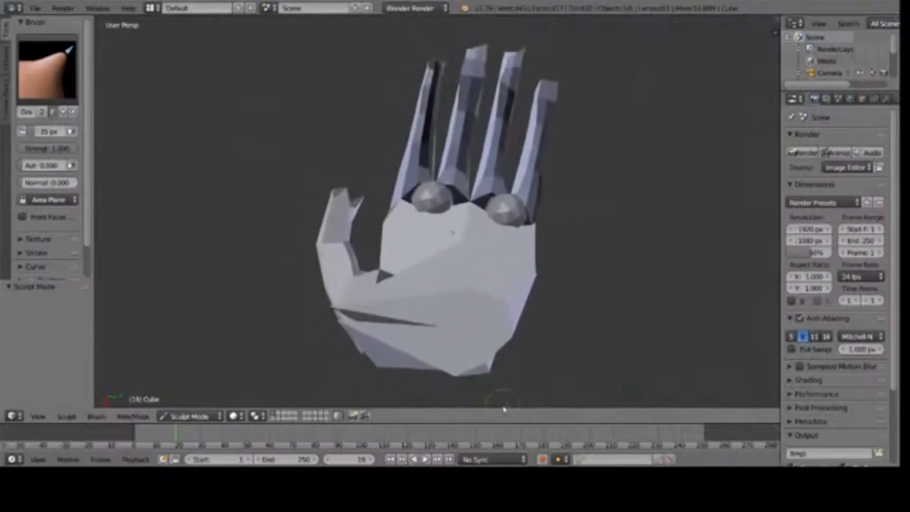
pyautogui.moveTo(578, 297); pyautogui.dragTo(588, 315, button='middle')
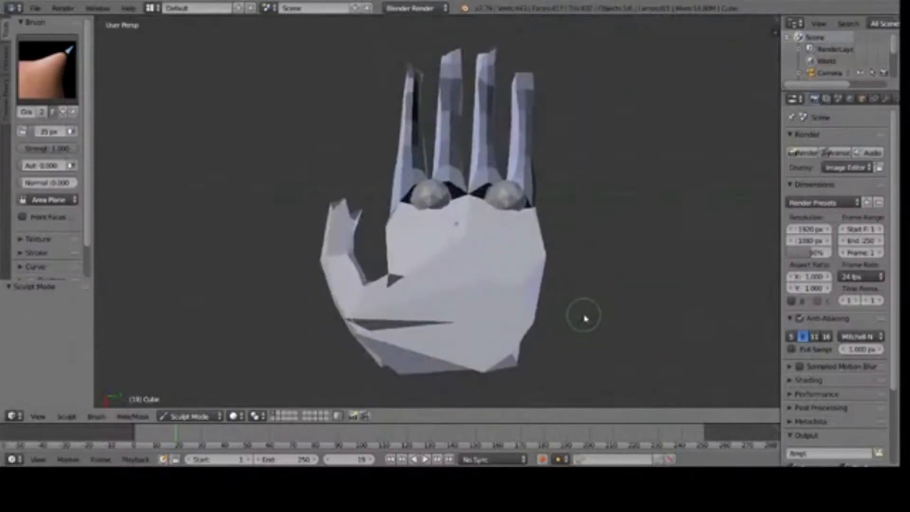
pyautogui.moveTo(356, 322)
pyautogui.mouseDown()
pyautogui.moveTo(439, 282)
pyautogui.moveTo(593, 254)
pyautogui.moveTo(757, 266)
pyautogui.moveTo(898, 252)
pyautogui.moveTo(442, 225)
pyautogui.moveTo(382, 237)
pyautogui.mouseUp()
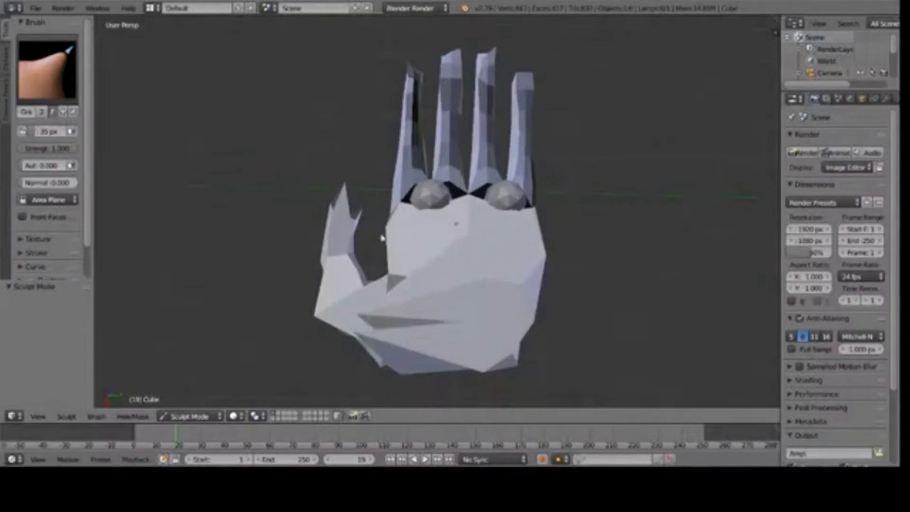
pyautogui.moveTo(375, 378); pyautogui.dragTo(361, 384)
pyautogui.moveTo(353, 322); pyautogui.dragTo(208, 305)
# Step: Pull the mesh edges above the two eye spheres upward to open up the sockets at the base of the fingers
pyautogui.moveTo(512, 185)
pyautogui.mouseDown()
pyautogui.moveTo(595, 132)
pyautogui.moveTo(517, 175)
pyautogui.mouseUp()
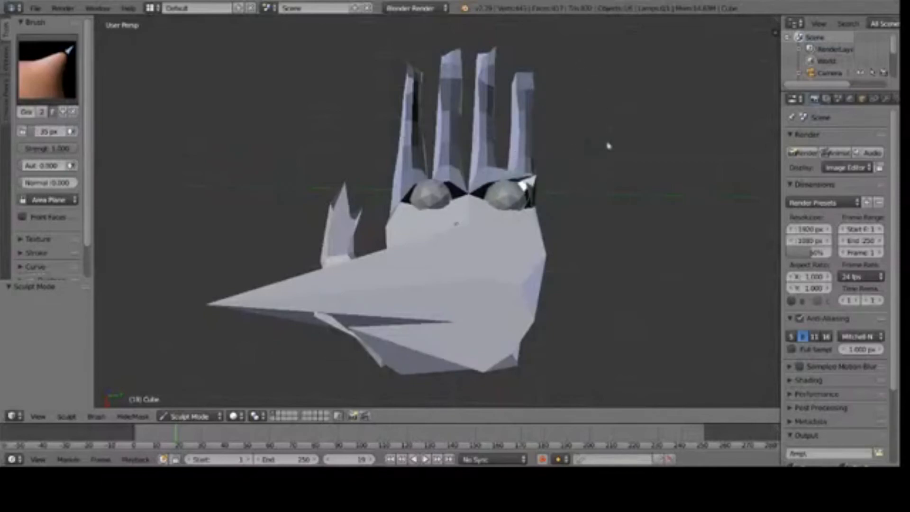
pyautogui.moveTo(608, 145)
pyautogui.mouseDown()
pyautogui.moveTo(607, 108)
pyautogui.moveTo(583, 124)
pyautogui.moveTo(600, 124)
pyautogui.mouseUp()
pyautogui.moveTo(534, 161); pyautogui.dragTo(567, 135)
pyautogui.moveTo(408, 185)
pyautogui.mouseDown()
pyautogui.moveTo(370, 117)
pyautogui.moveTo(410, 178)
pyautogui.mouseUp()
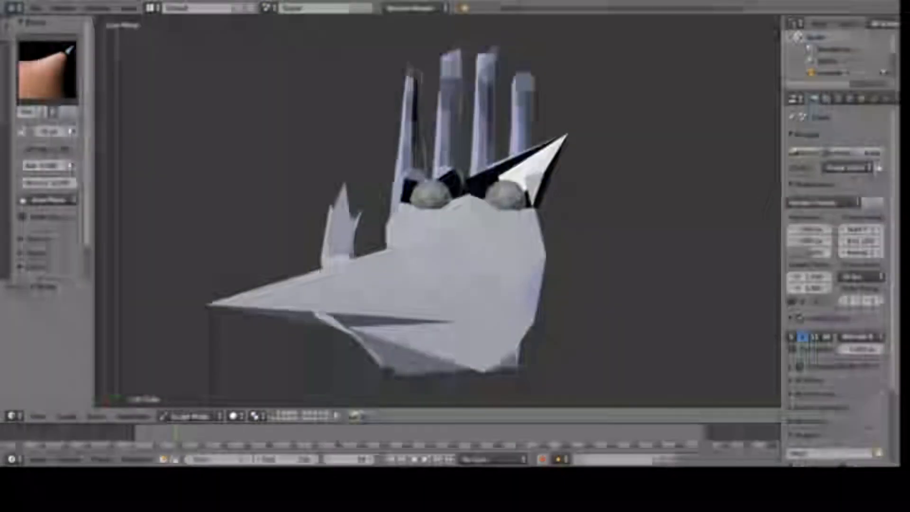
pyautogui.moveTo(429, 184); pyautogui.dragTo(430, 176)
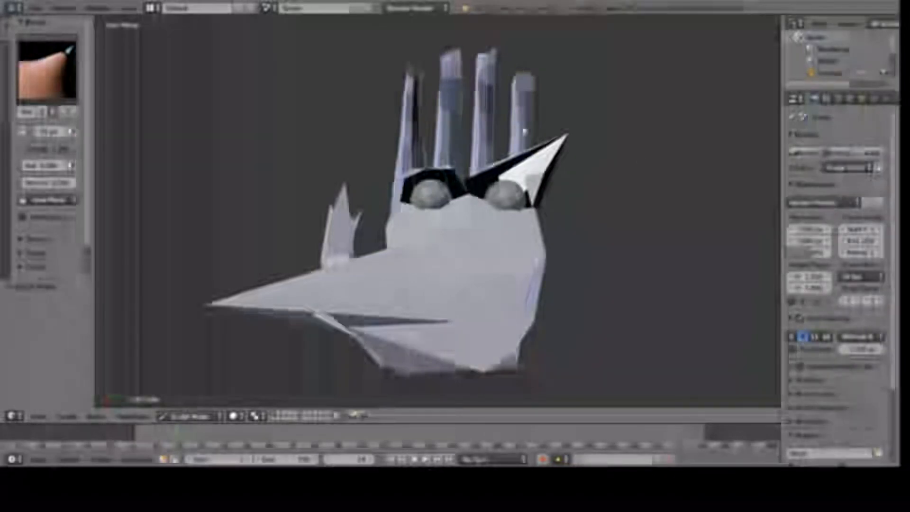
pyautogui.moveTo(565, 138); pyautogui.dragTo(541, 166)
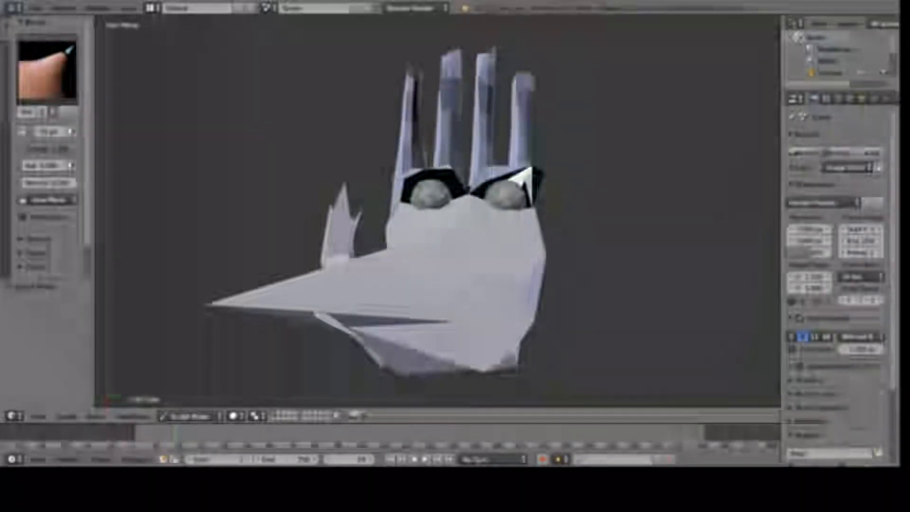
# Step: Pull the long point beside the thumb back toward the palm and reshape the palm's lower thumb-side edge
pyautogui.moveTo(211, 304); pyautogui.dragTo(318, 326)
pyautogui.moveTo(379, 282)
pyautogui.mouseDown()
pyautogui.moveTo(375, 242)
pyautogui.moveTo(379, 282)
pyautogui.mouseUp()
pyautogui.moveTo(377, 396); pyautogui.dragTo(353, 303)
# Step: Grab the thumb-side corners at the wrist end of the hand and pull them outward and upward into points
pyautogui.moveTo(464, 367); pyautogui.dragTo(516, 332, button='middle')
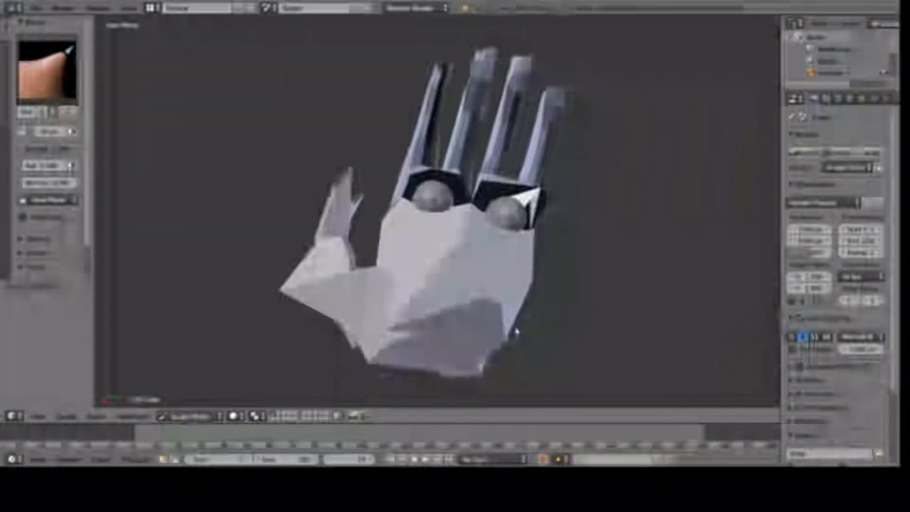
pyautogui.moveTo(518, 329)
pyautogui.mouseDown(button='middle')
pyautogui.moveTo(507, 322)
pyautogui.moveTo(531, 325)
pyautogui.mouseUp(button='middle')
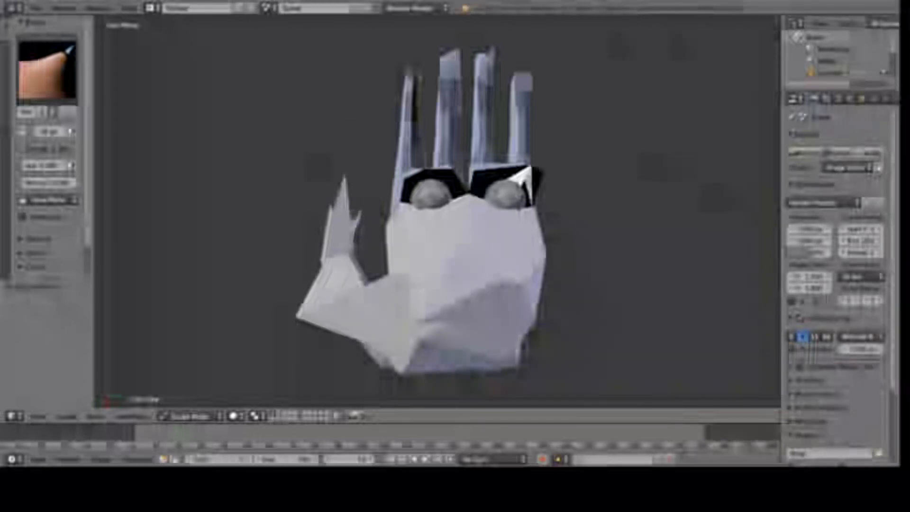
pyautogui.moveTo(372, 273); pyautogui.dragTo(348, 316, button='middle')
pyautogui.moveTo(417, 317); pyautogui.dragTo(446, 271, button='middle')
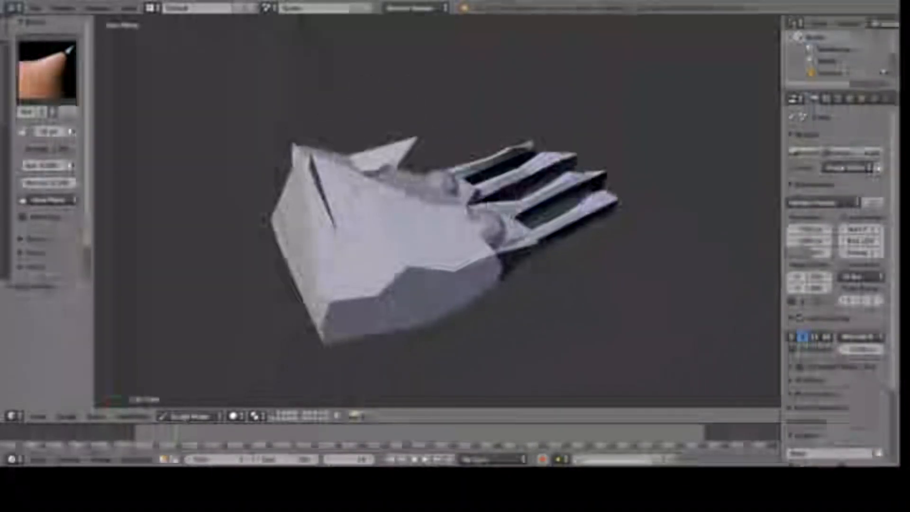
pyautogui.moveTo(307, 158)
pyautogui.mouseDown()
pyautogui.moveTo(258, 158)
pyautogui.moveTo(246, 146)
pyautogui.moveTo(256, 174)
pyautogui.mouseUp()
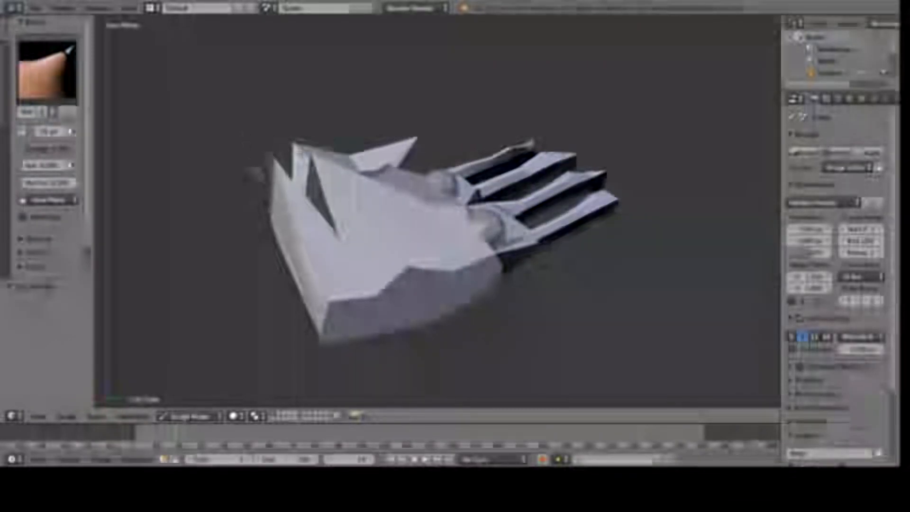
pyautogui.moveTo(294, 147); pyautogui.dragTo(263, 64)
pyautogui.moveTo(361, 237); pyautogui.dragTo(388, 199, button='middle')
pyautogui.moveTo(509, 164); pyautogui.dragTo(464, 181, button='middle')
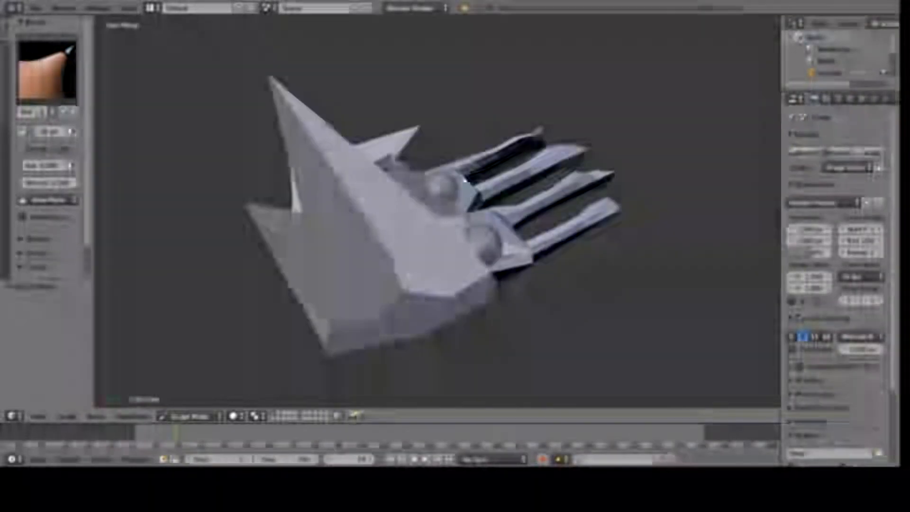
pyautogui.moveTo(251, 205); pyautogui.dragTo(262, 140)
pyautogui.moveTo(231, 228)
pyautogui.mouseDown(button='middle')
pyautogui.moveTo(245, 249)
pyautogui.moveTo(299, 260)
pyautogui.moveTo(311, 250)
pyautogui.moveTo(380, 241)
pyautogui.moveTo(283, 263)
pyautogui.moveTo(266, 238)
pyautogui.moveTo(270, 266)
pyautogui.moveTo(289, 284)
pyautogui.moveTo(295, 270)
pyautogui.mouseUp(button='middle')
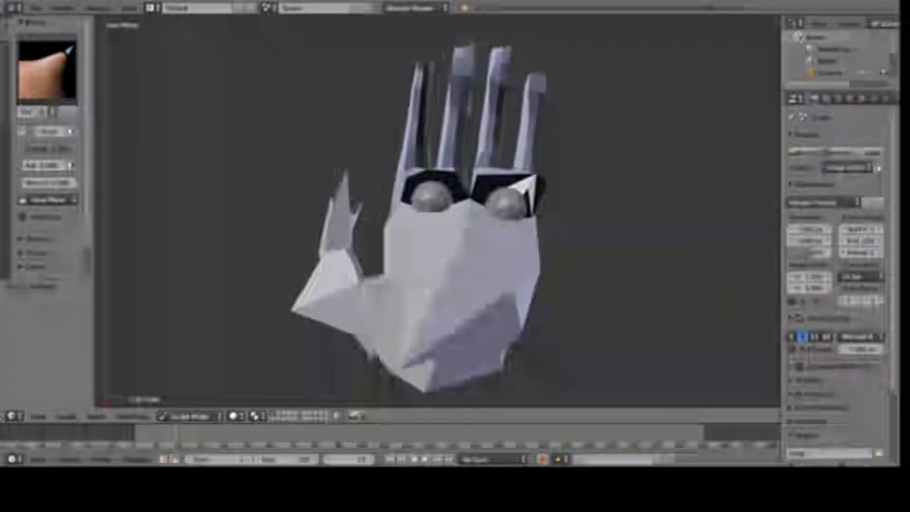
# Step: Open the file browser for saving the hand scene
pyautogui.moveTo(456, 321); pyautogui.dragTo(441, 246, button='middle')
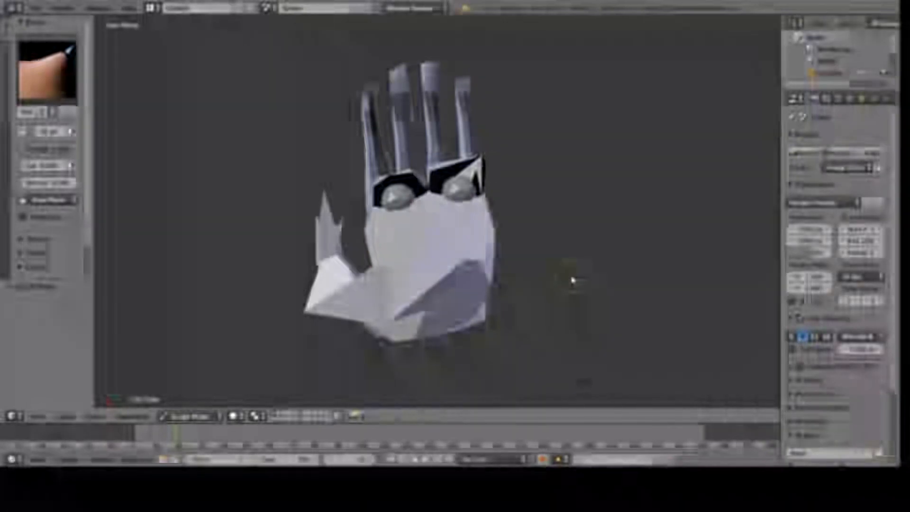
pyautogui.moveTo(569, 282); pyautogui.dragTo(538, 282, button='middle')
pyautogui.click(37, 8)
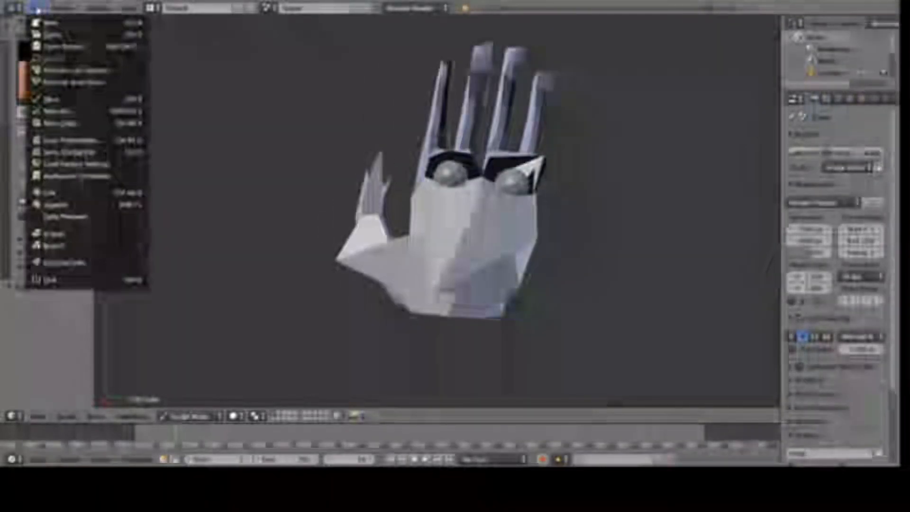
pyautogui.click(78, 99)
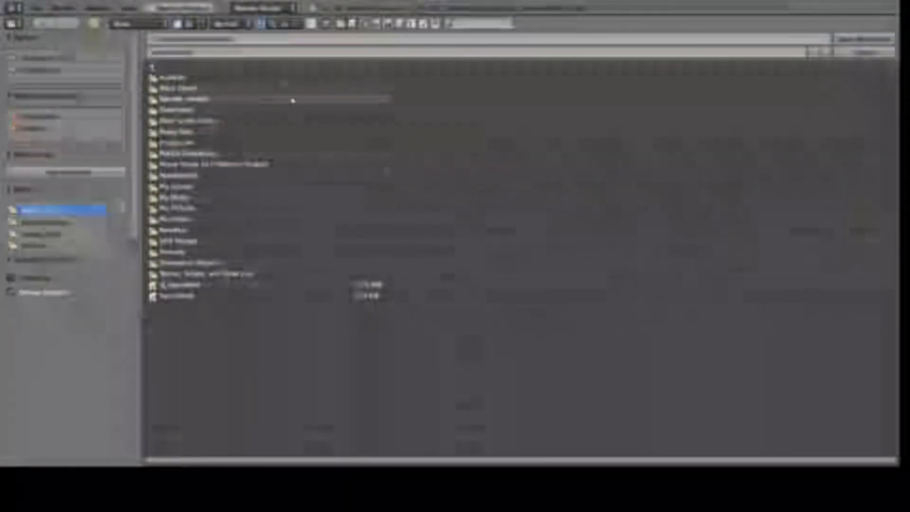